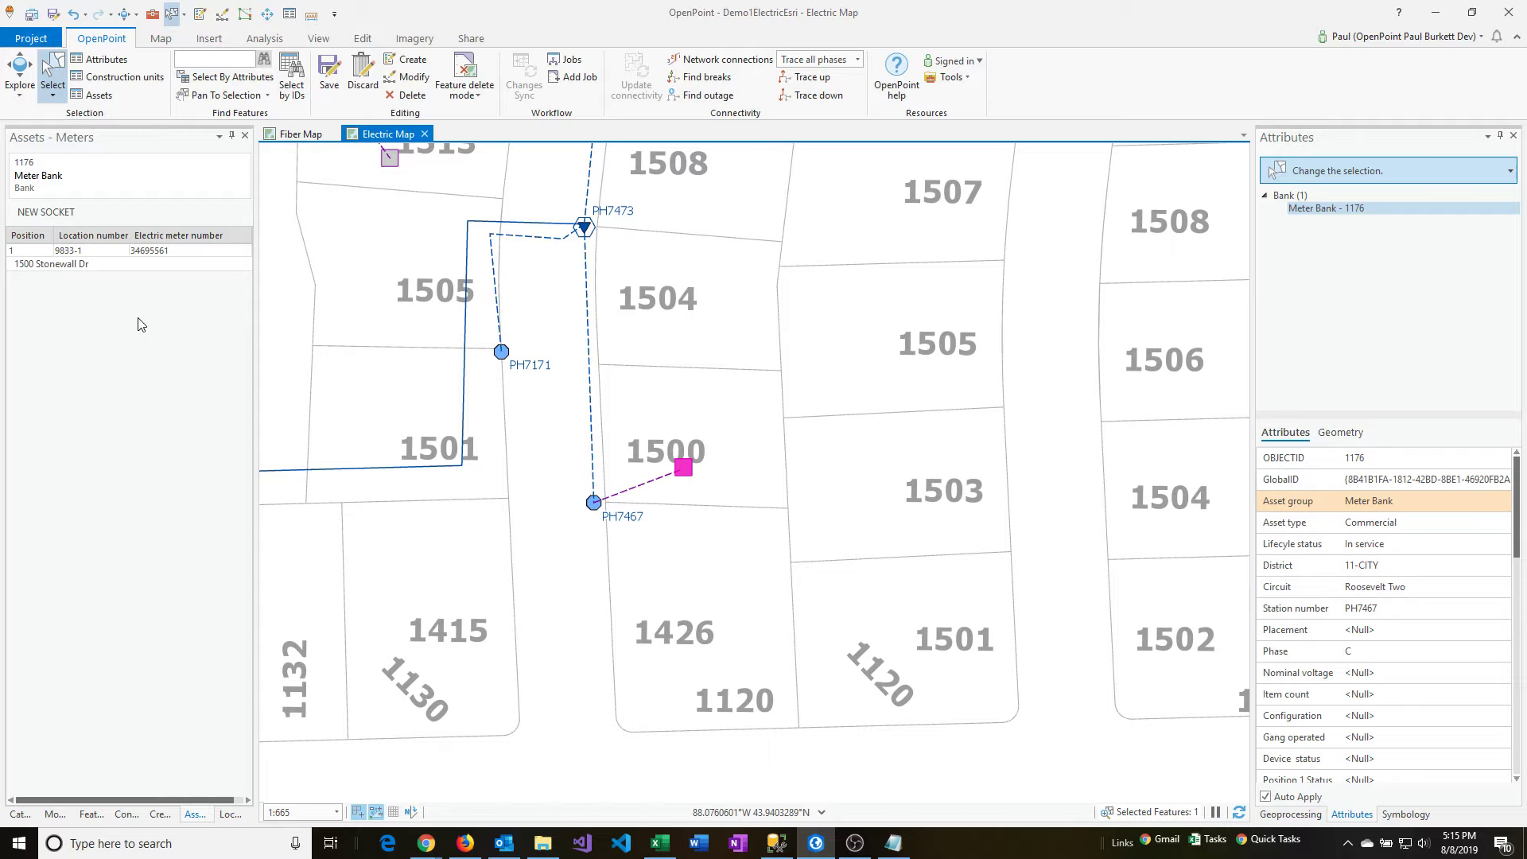
# Open the meter bank's existing socket and review its socket details and customer information.
pyautogui.click(54, 267)
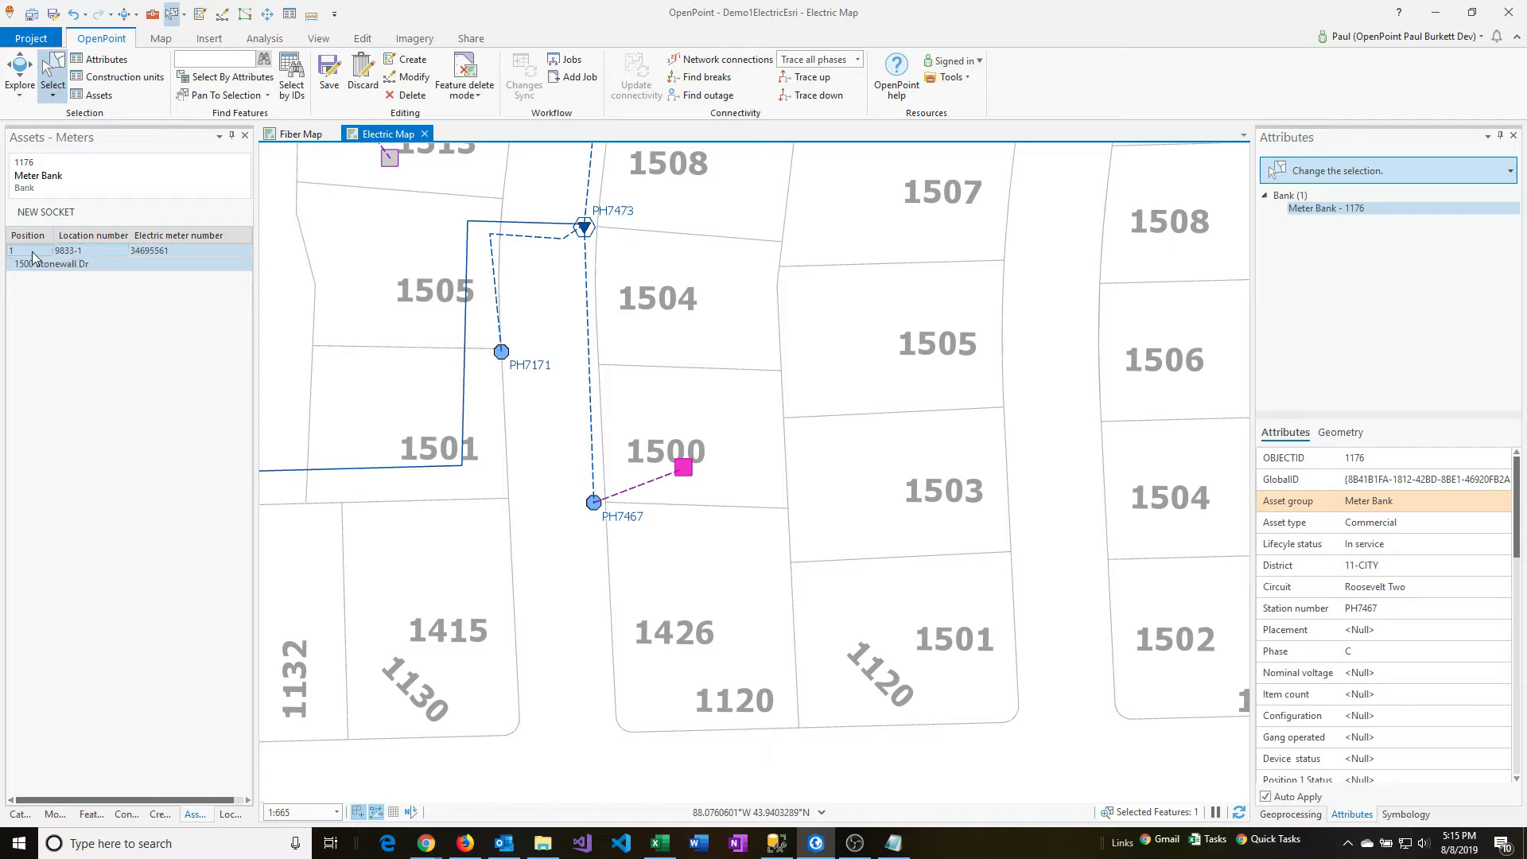
pyautogui.click(78, 255)
pyautogui.click(141, 252)
pyautogui.doubleClick(145, 263)
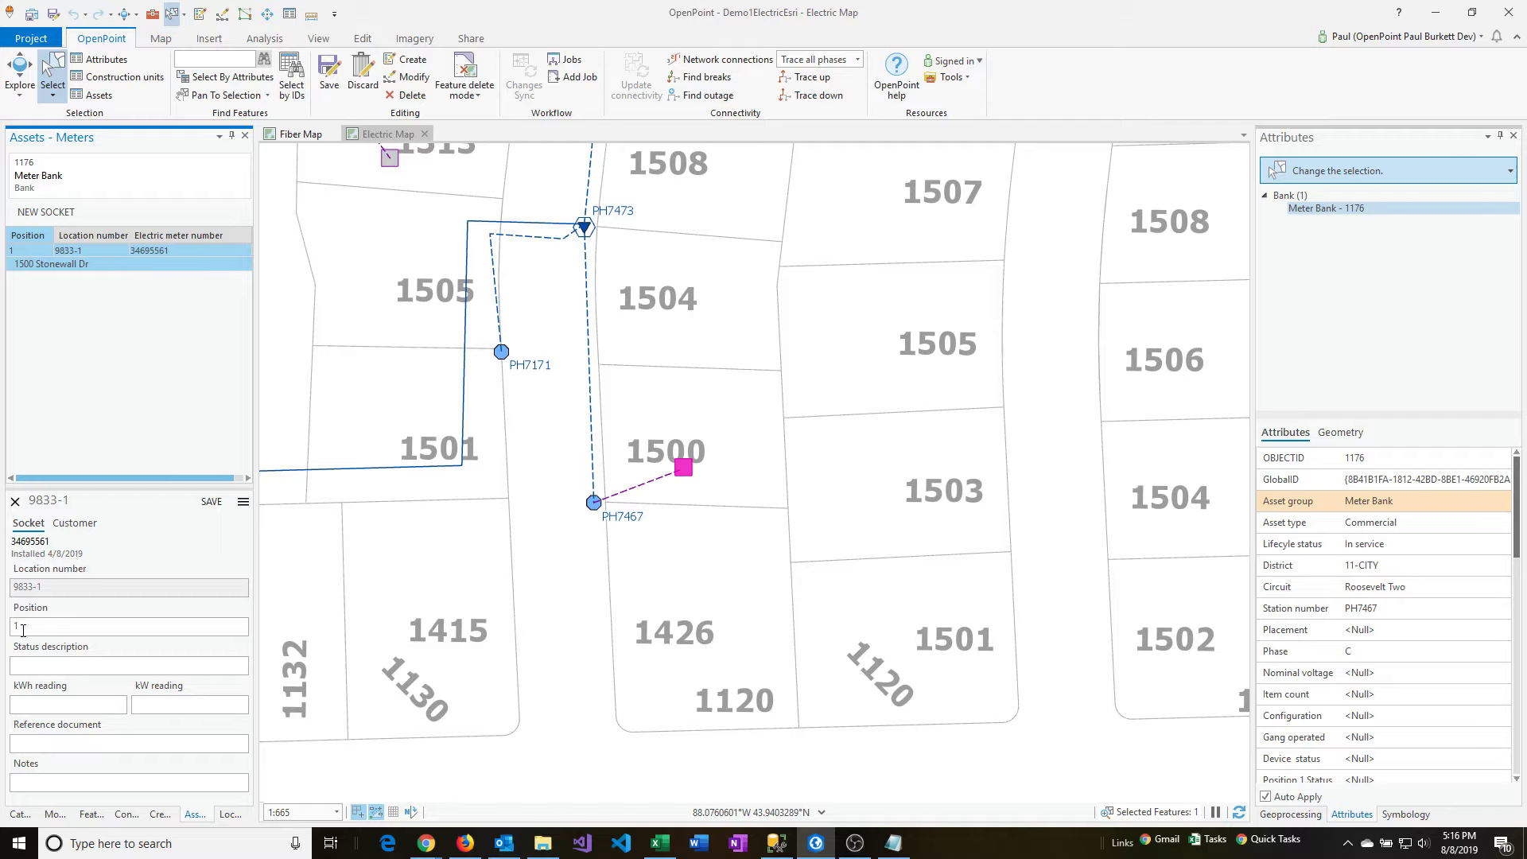
pyautogui.click(54, 666)
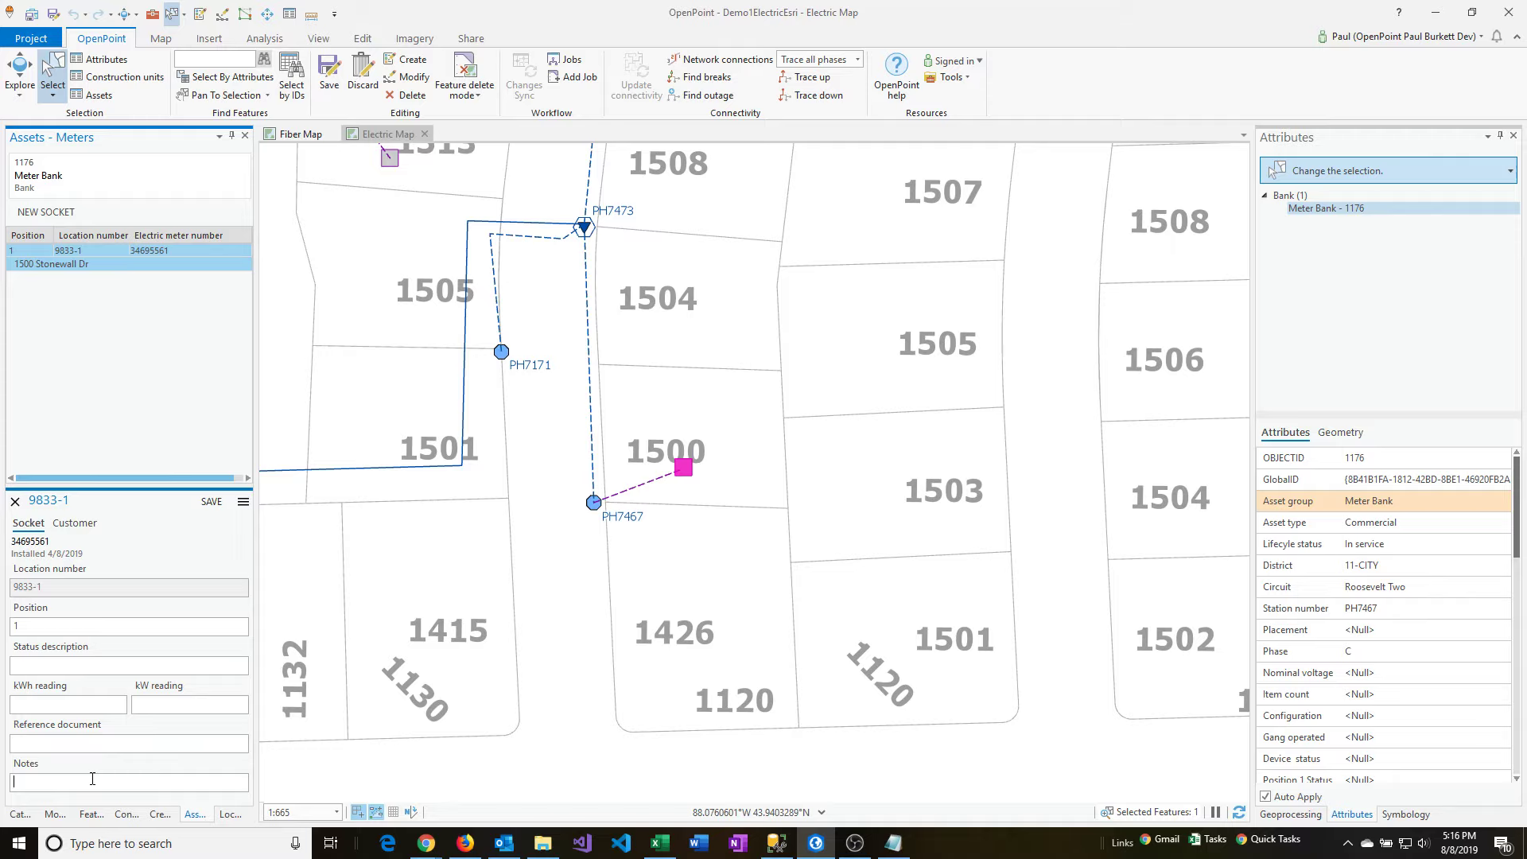
pyautogui.click(68, 525)
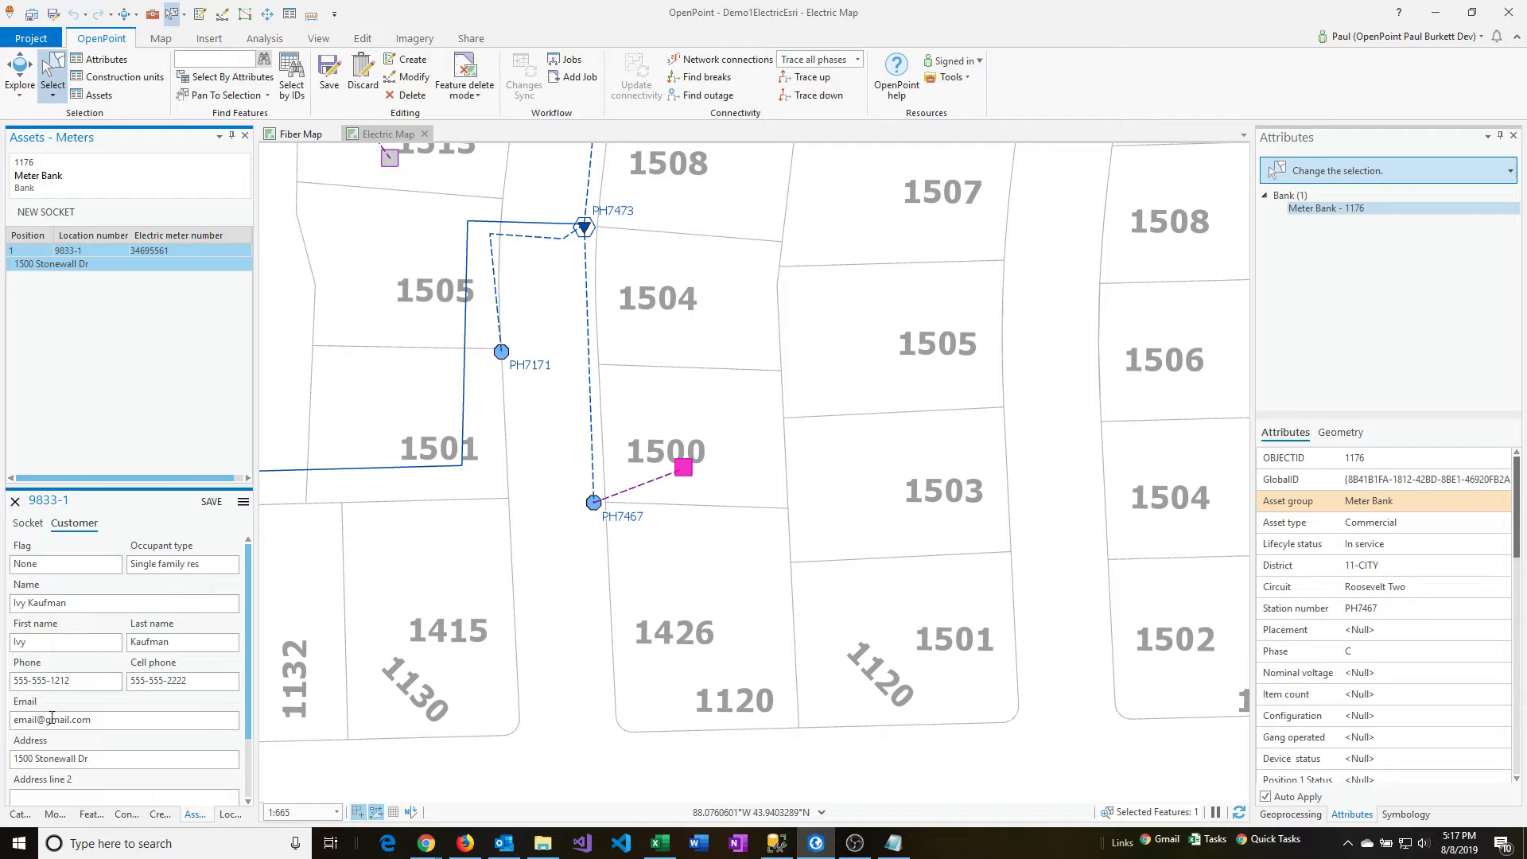
pyautogui.moveTo(248, 695); pyautogui.dragTo(241, 762)
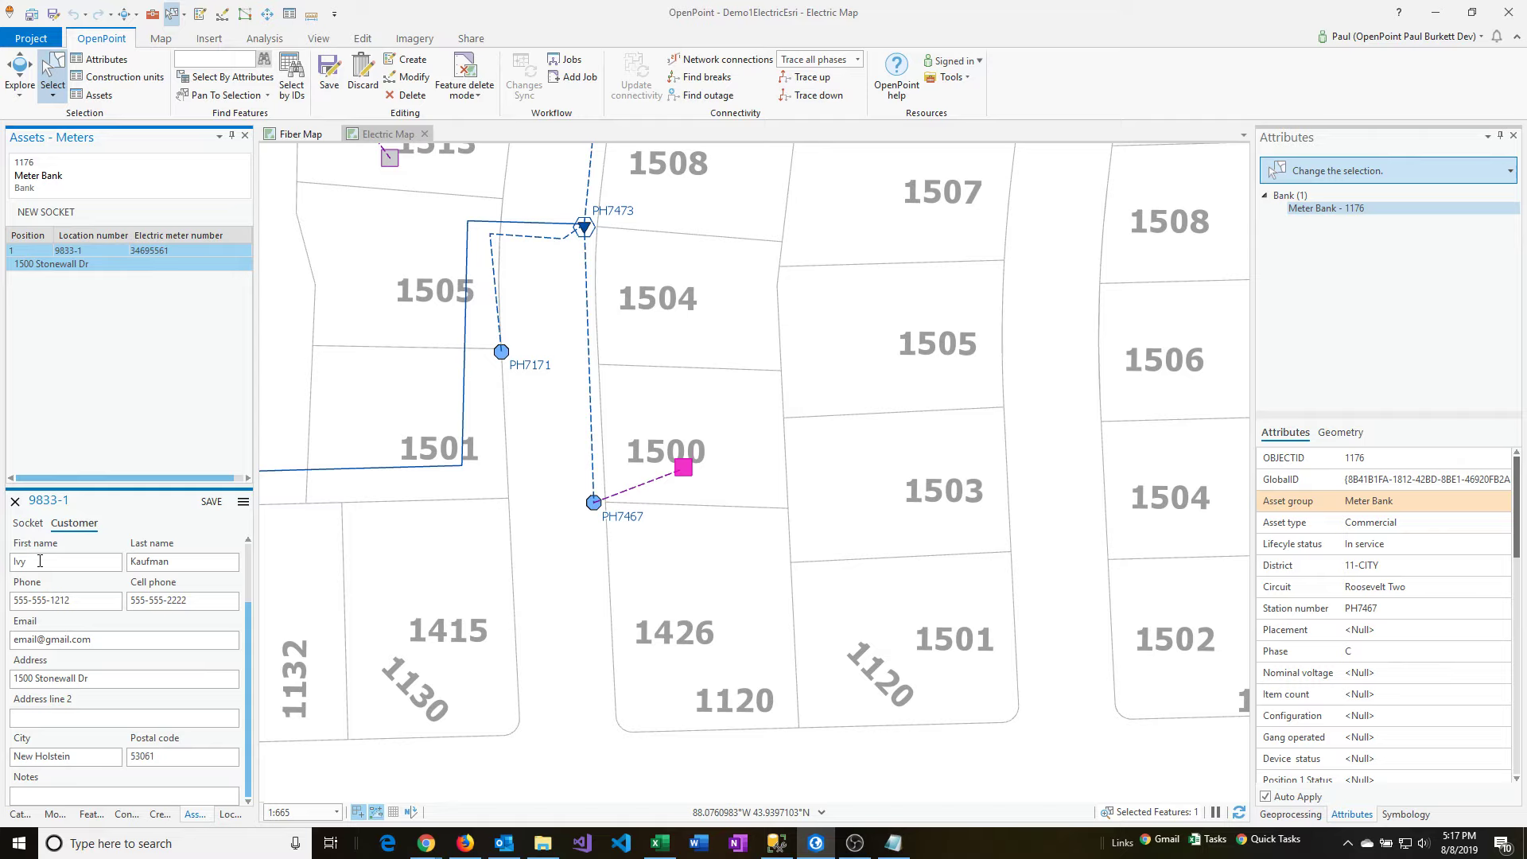
# Set the socket's status description to "text" and save the socket record.
pyautogui.click(27, 525)
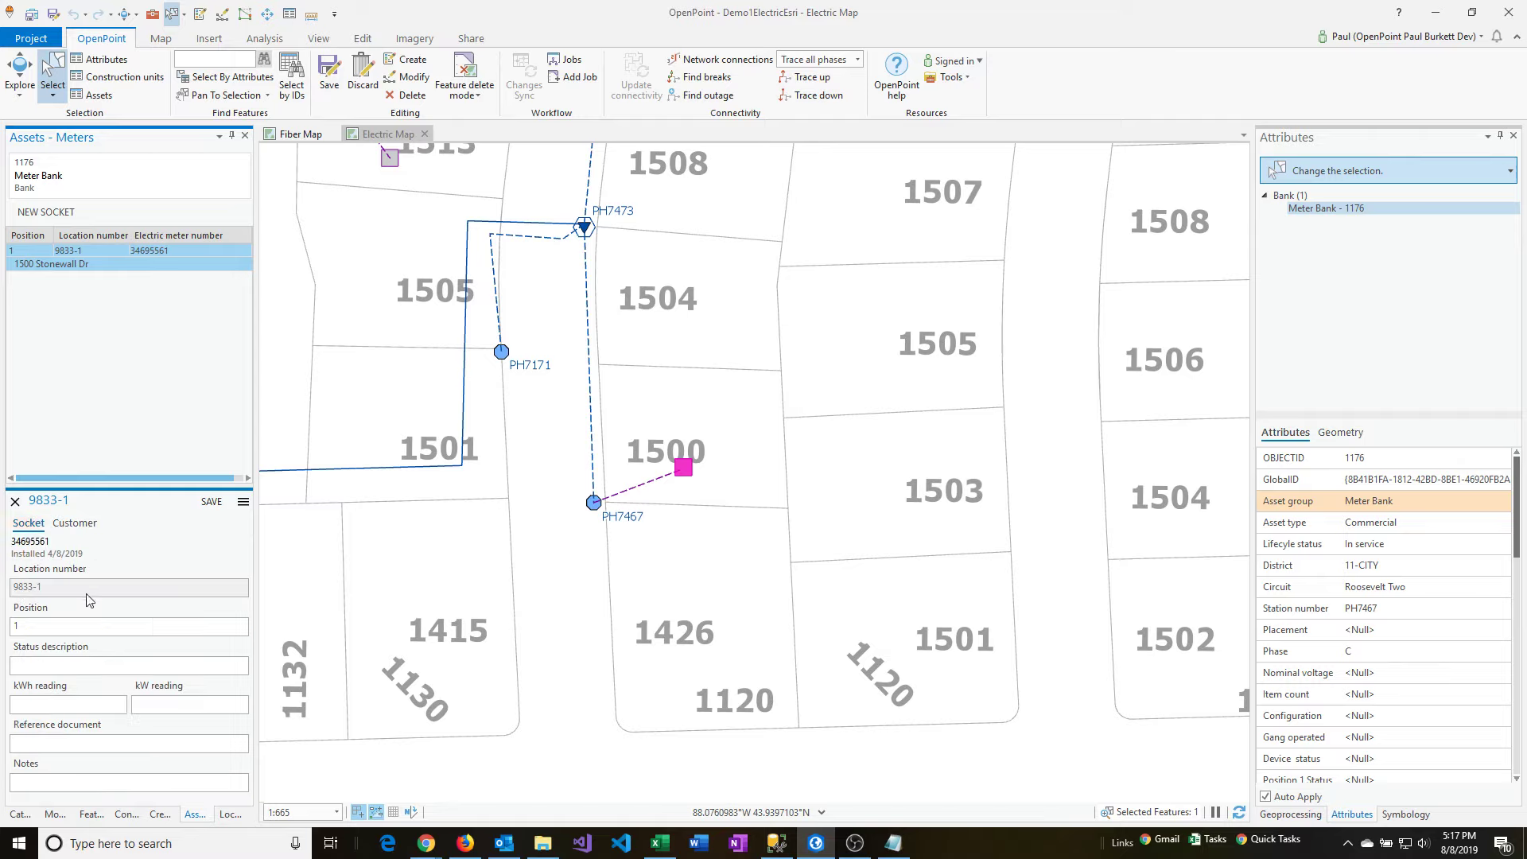
pyautogui.click(67, 667)
pyautogui.write('text')
pyautogui.click(206, 507)
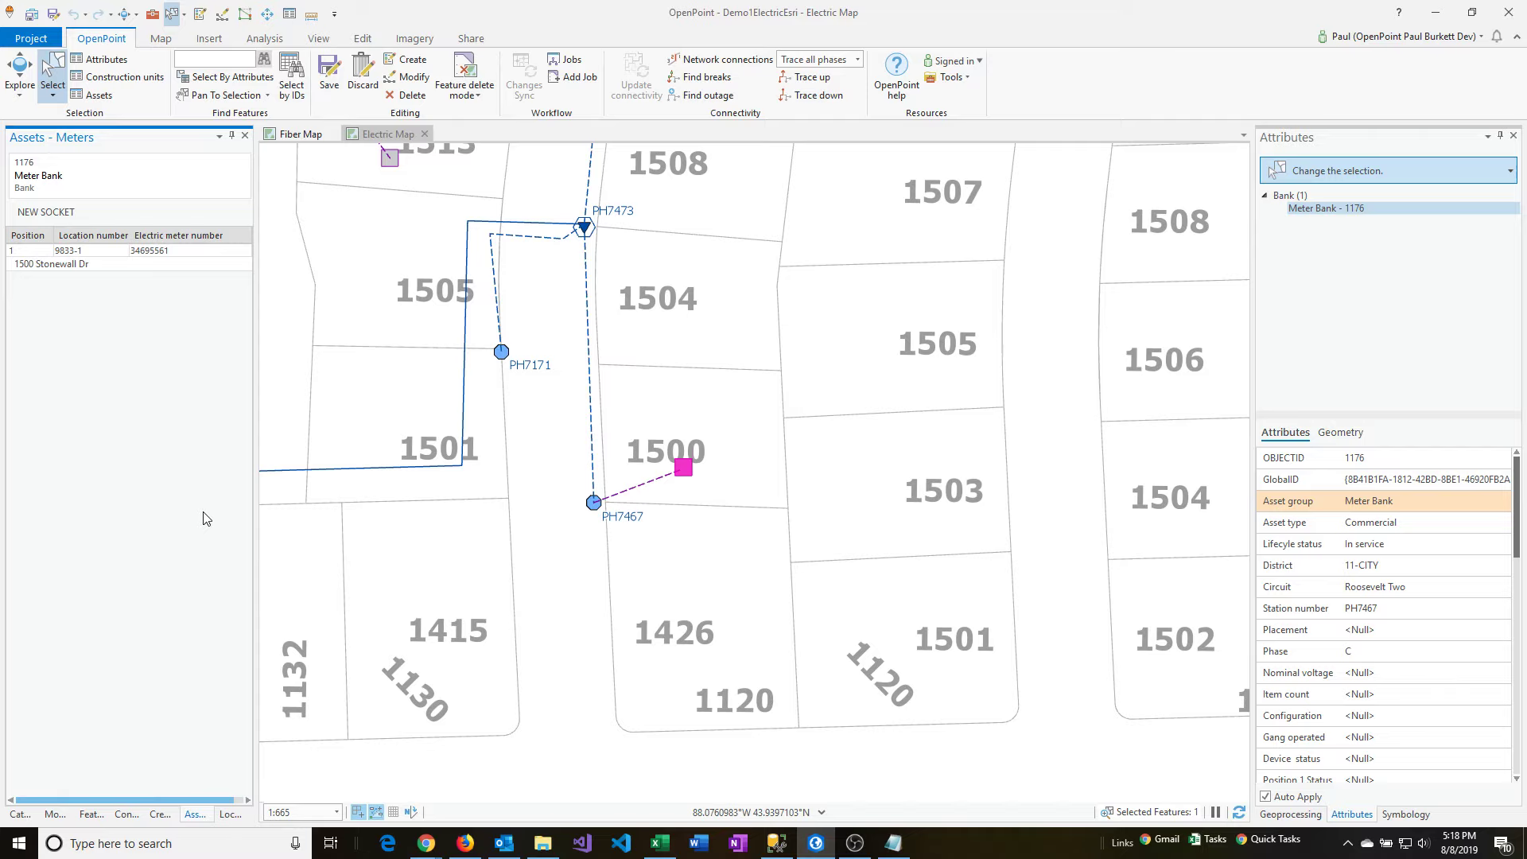
# Reopen the socket, view its electric meter page on the meter website, and close the page.
pyautogui.click(105, 261)
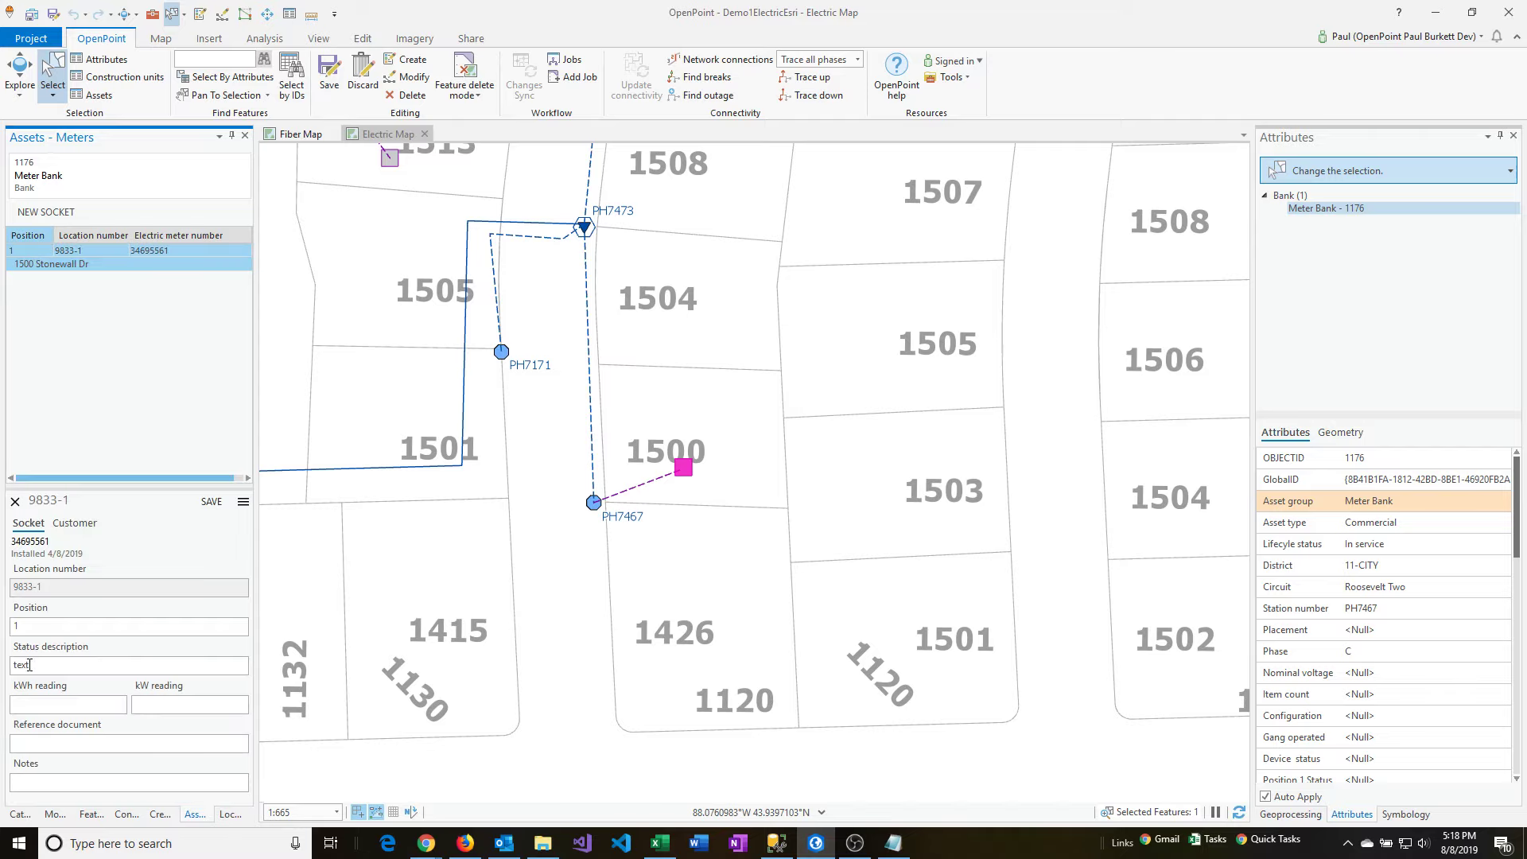
pyautogui.click(243, 505)
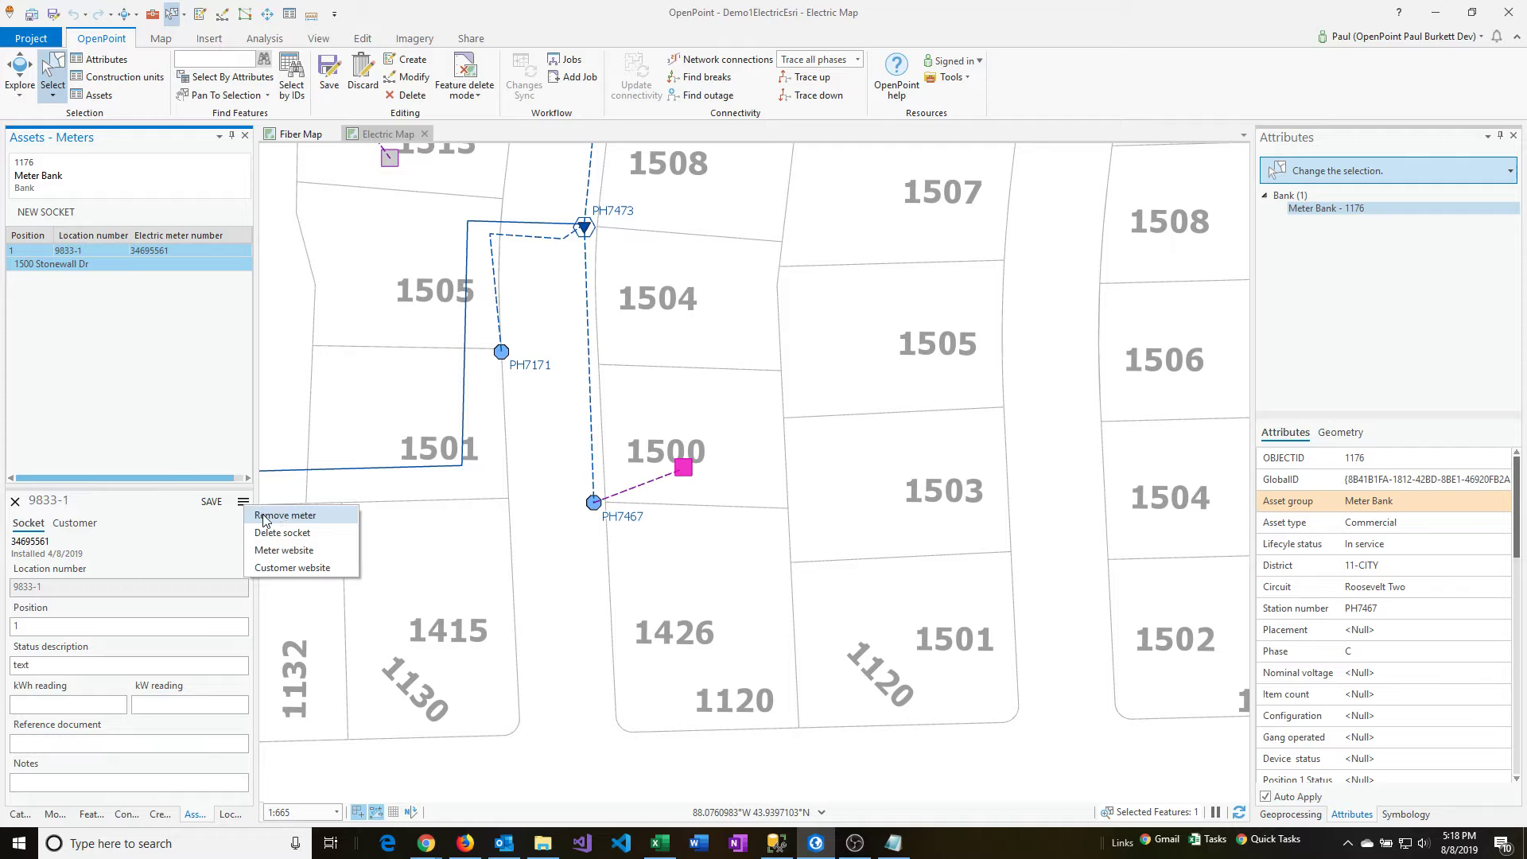
pyautogui.click(285, 550)
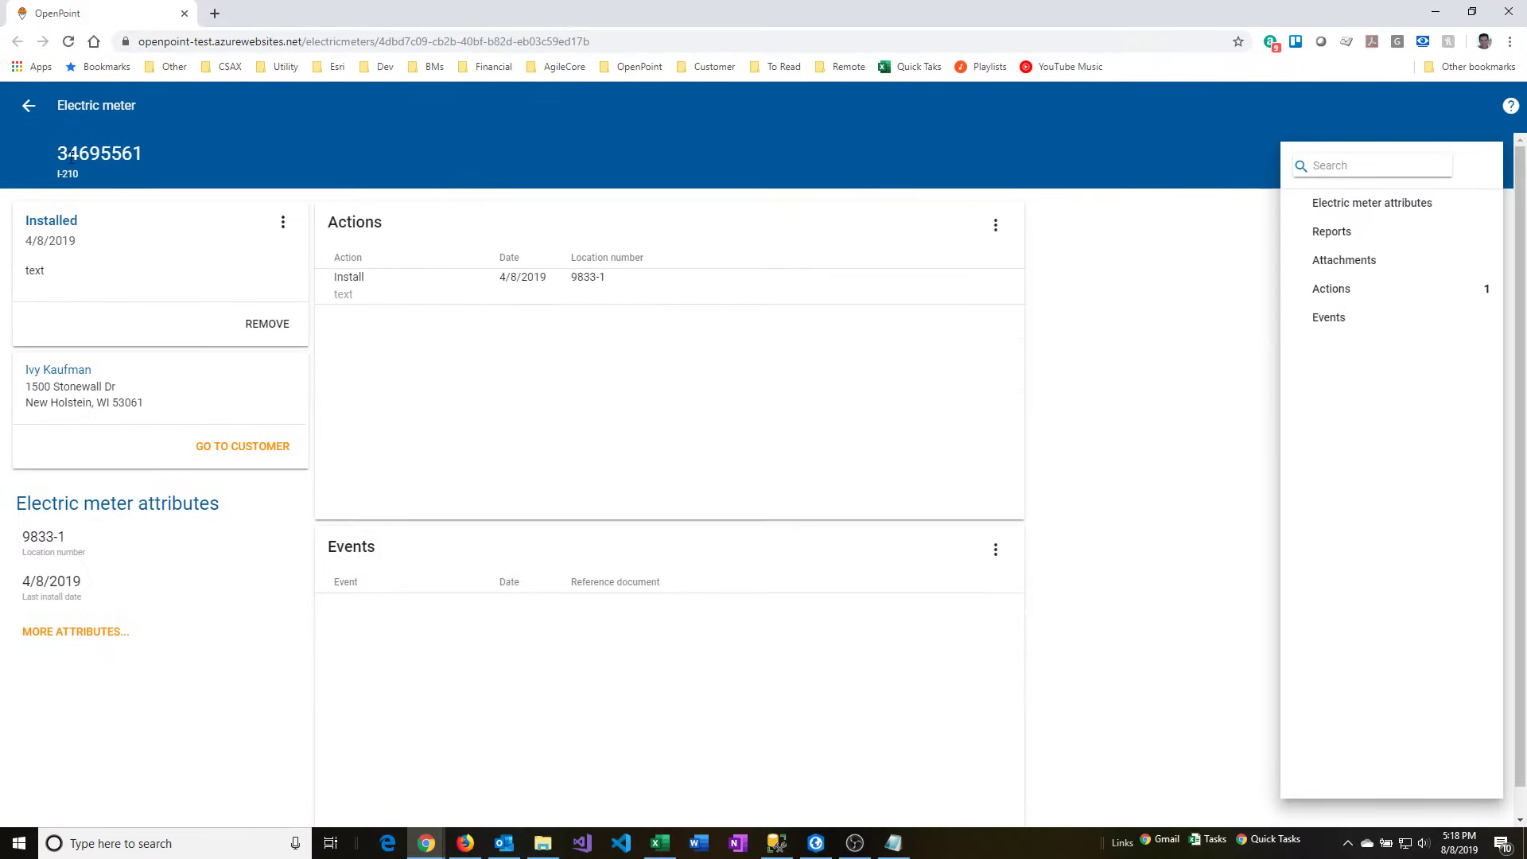
pyautogui.moveTo(59, 154); pyautogui.dragTo(143, 155)
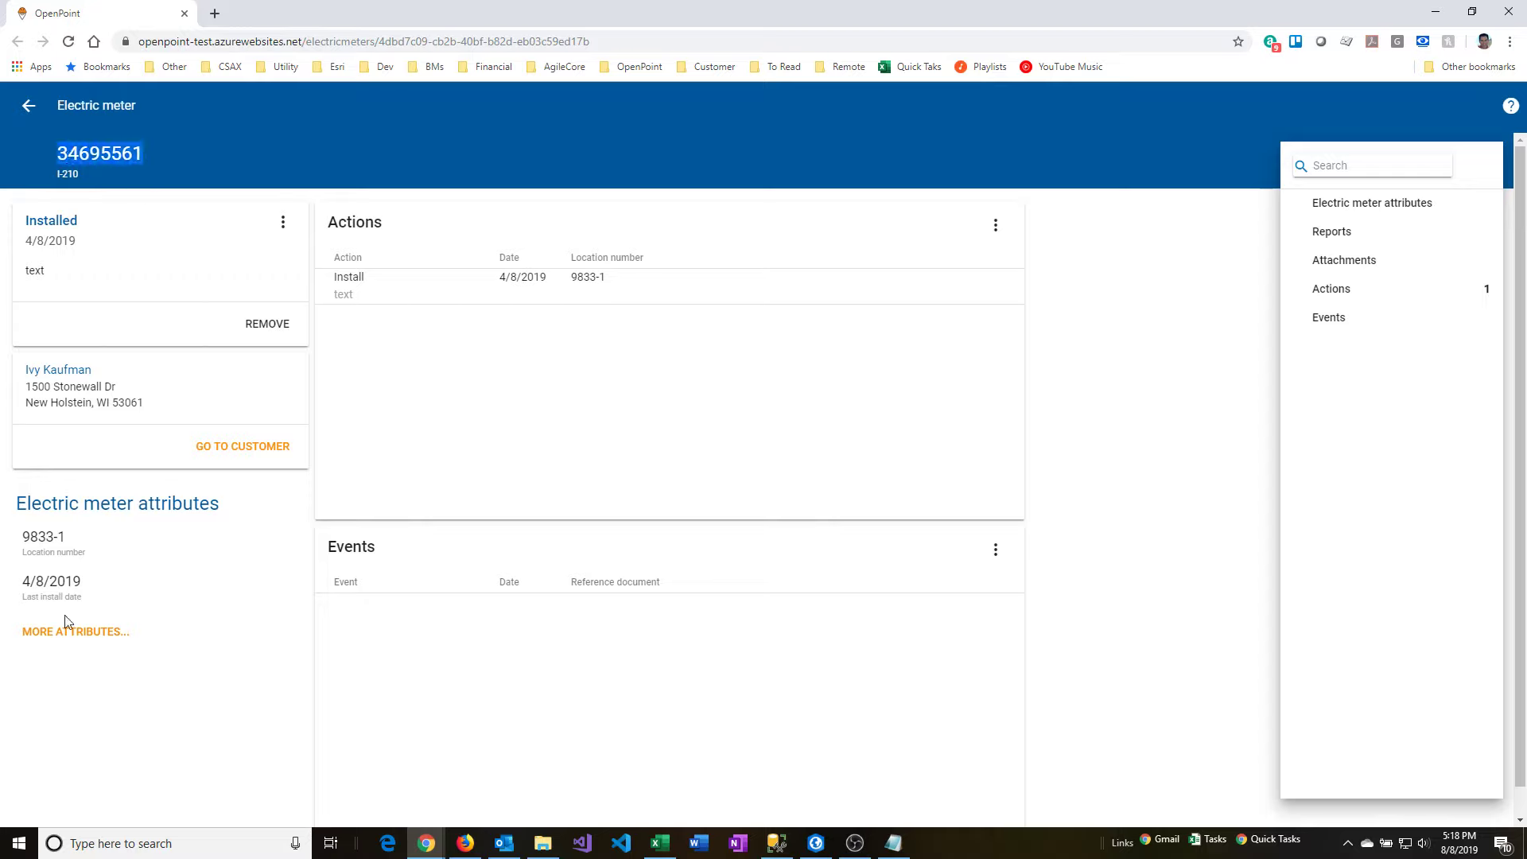
pyautogui.click(185, 14)
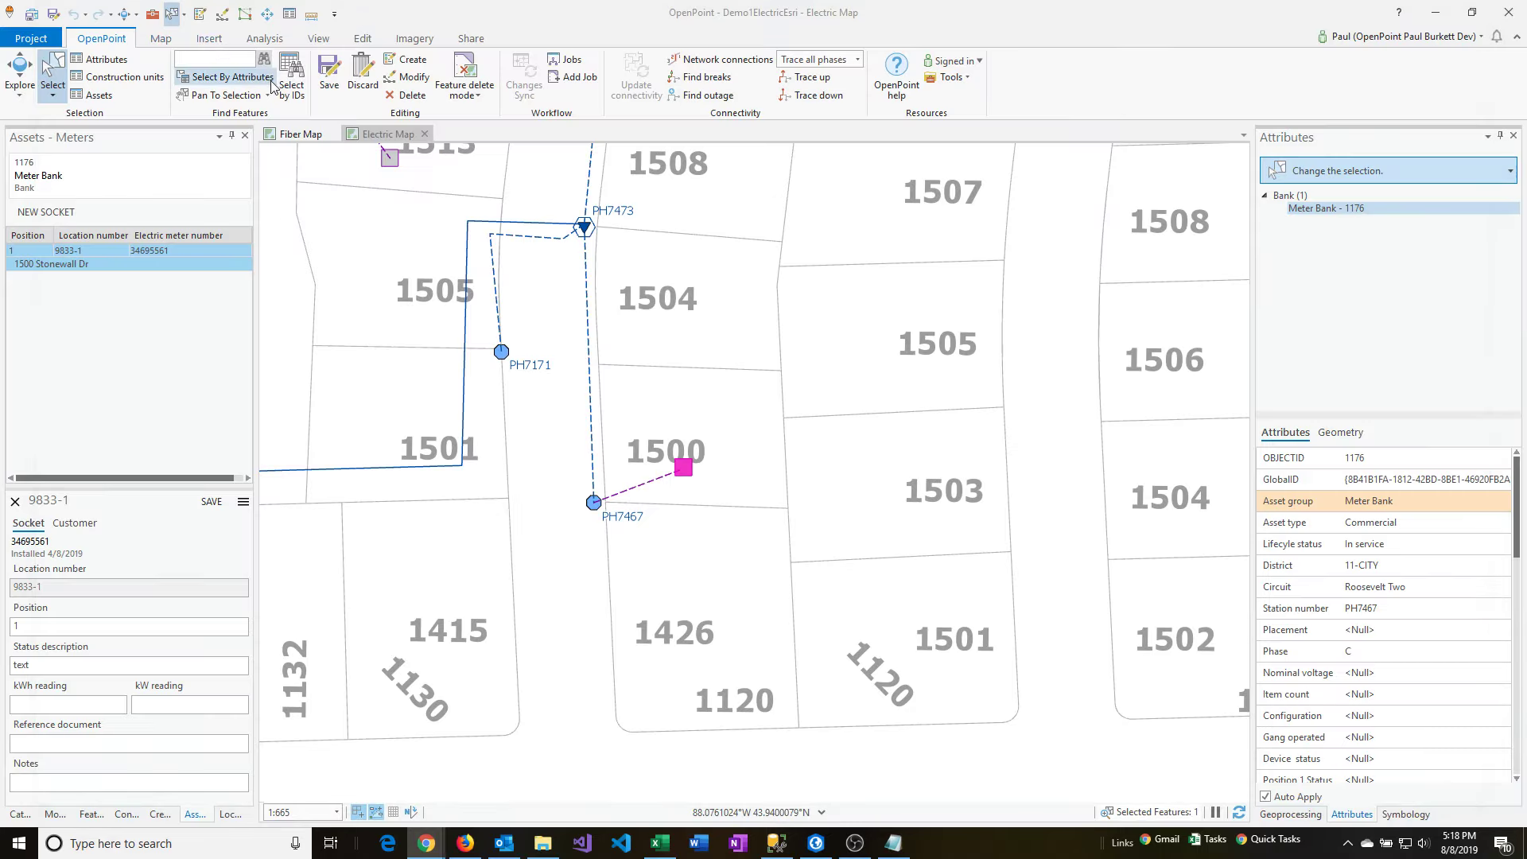
# Open the socket's customer website, review the customer attributes and the owner, billing and other contacts, and close the page.
pyautogui.click(242, 500)
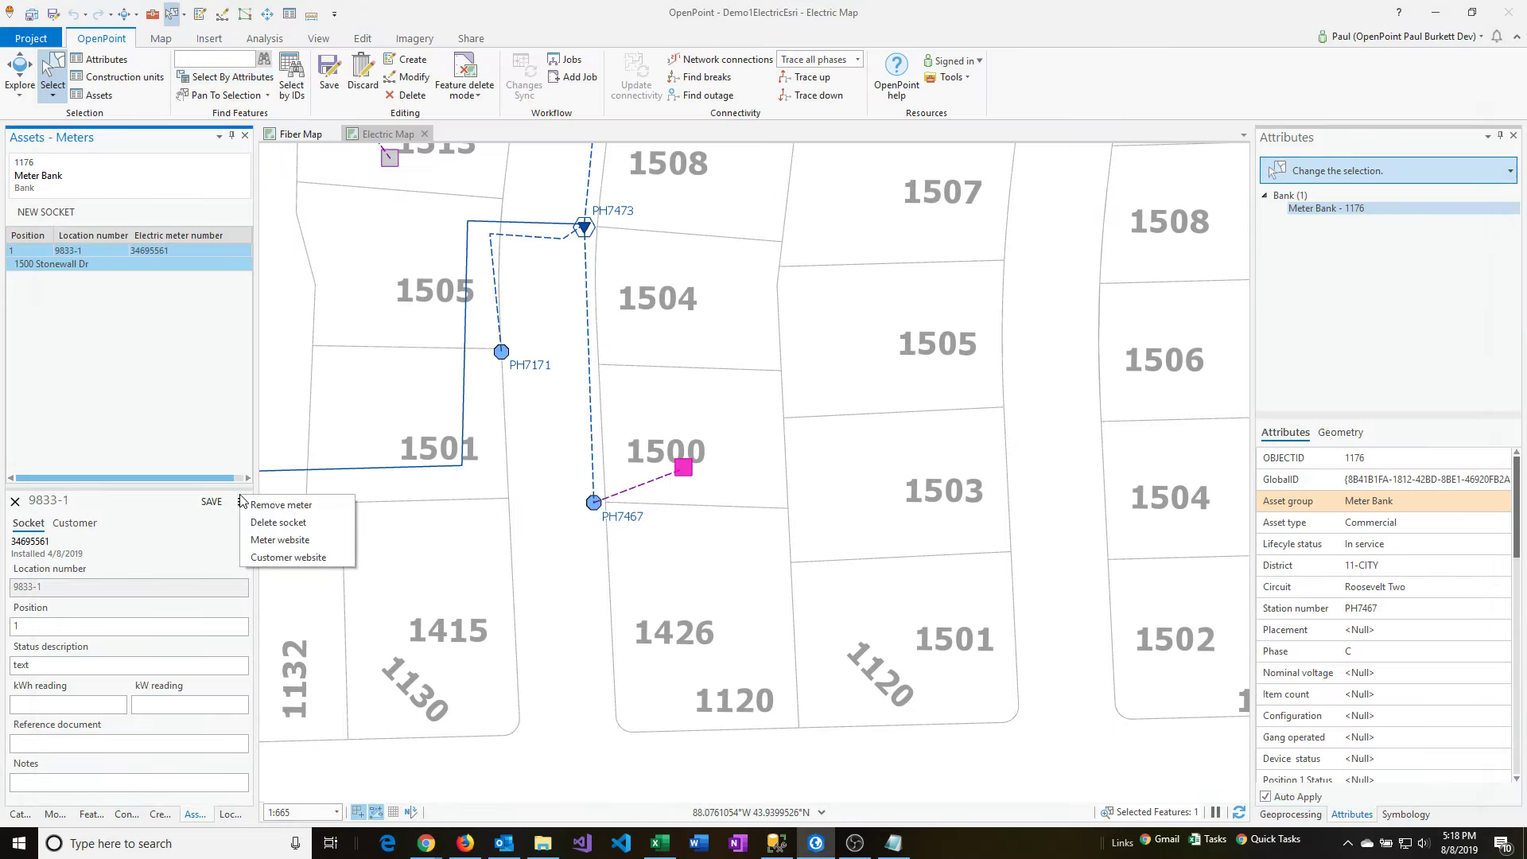
pyautogui.click(280, 557)
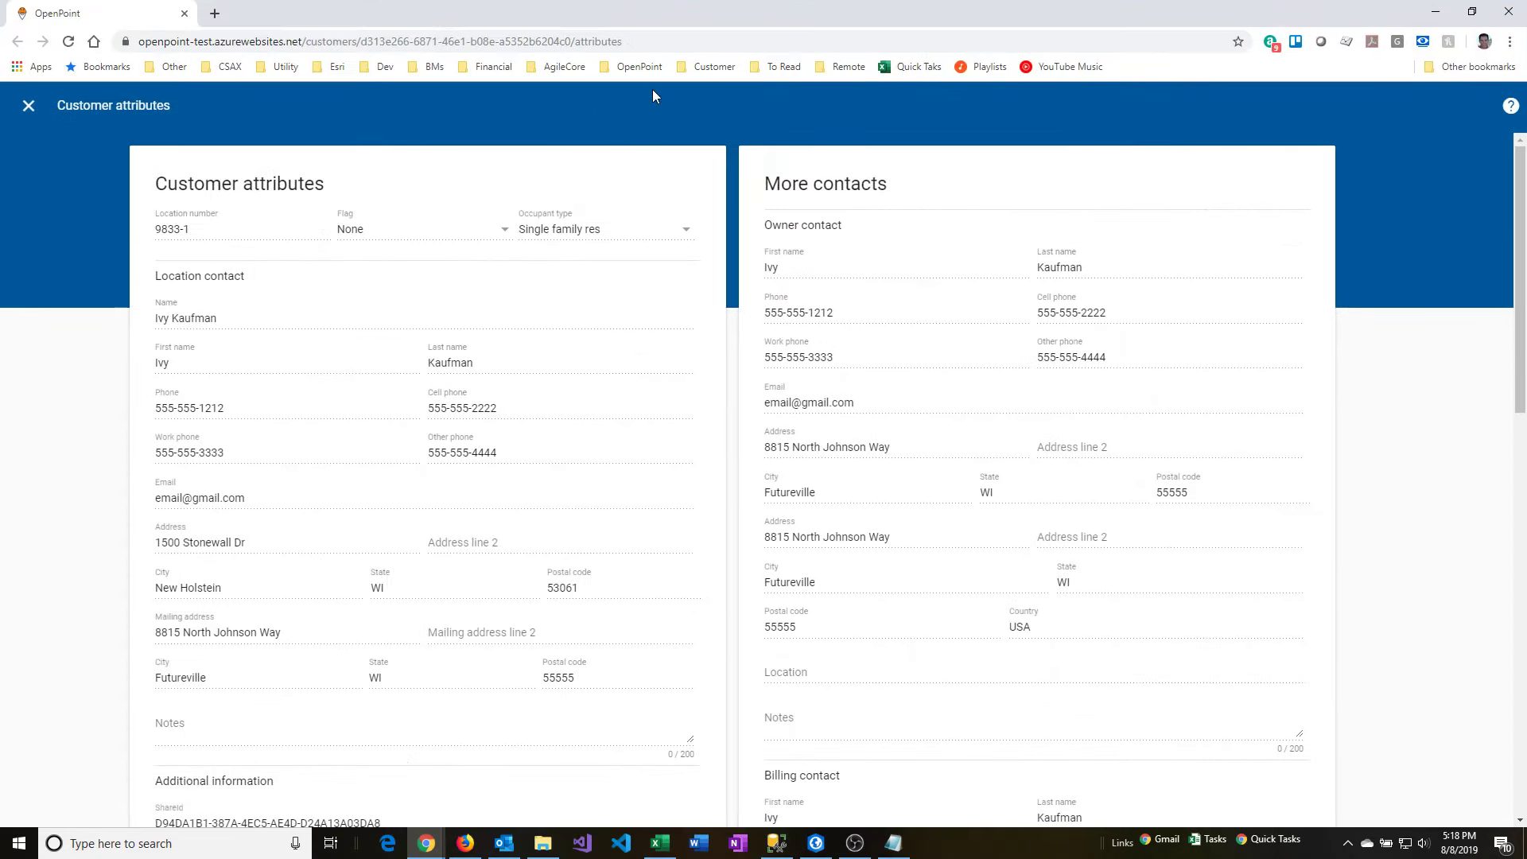
pyautogui.scroll(-1, 390, 301)
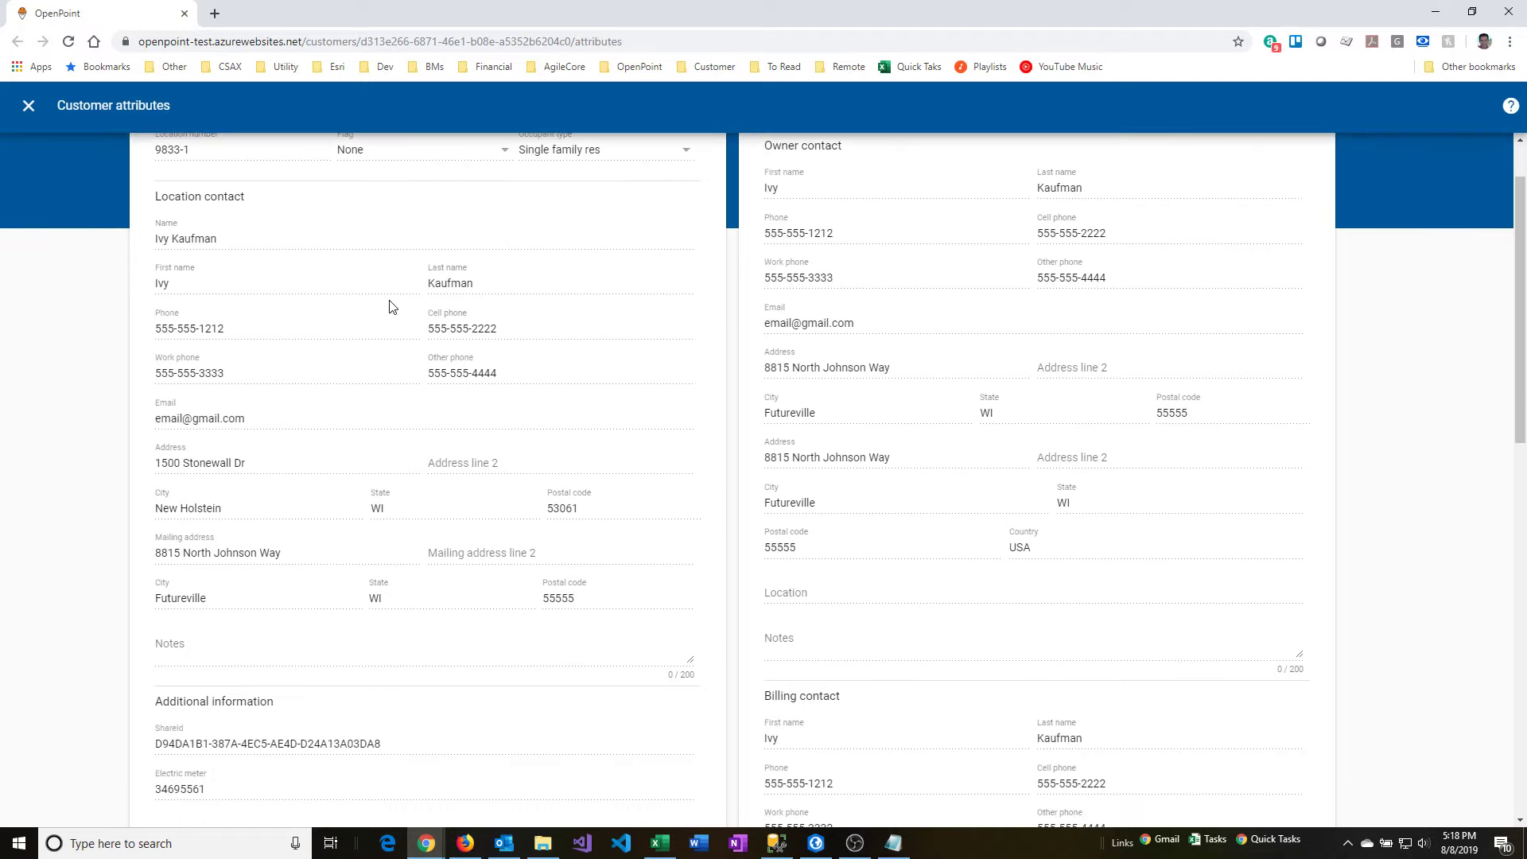
pyautogui.scroll(1, 390, 301)
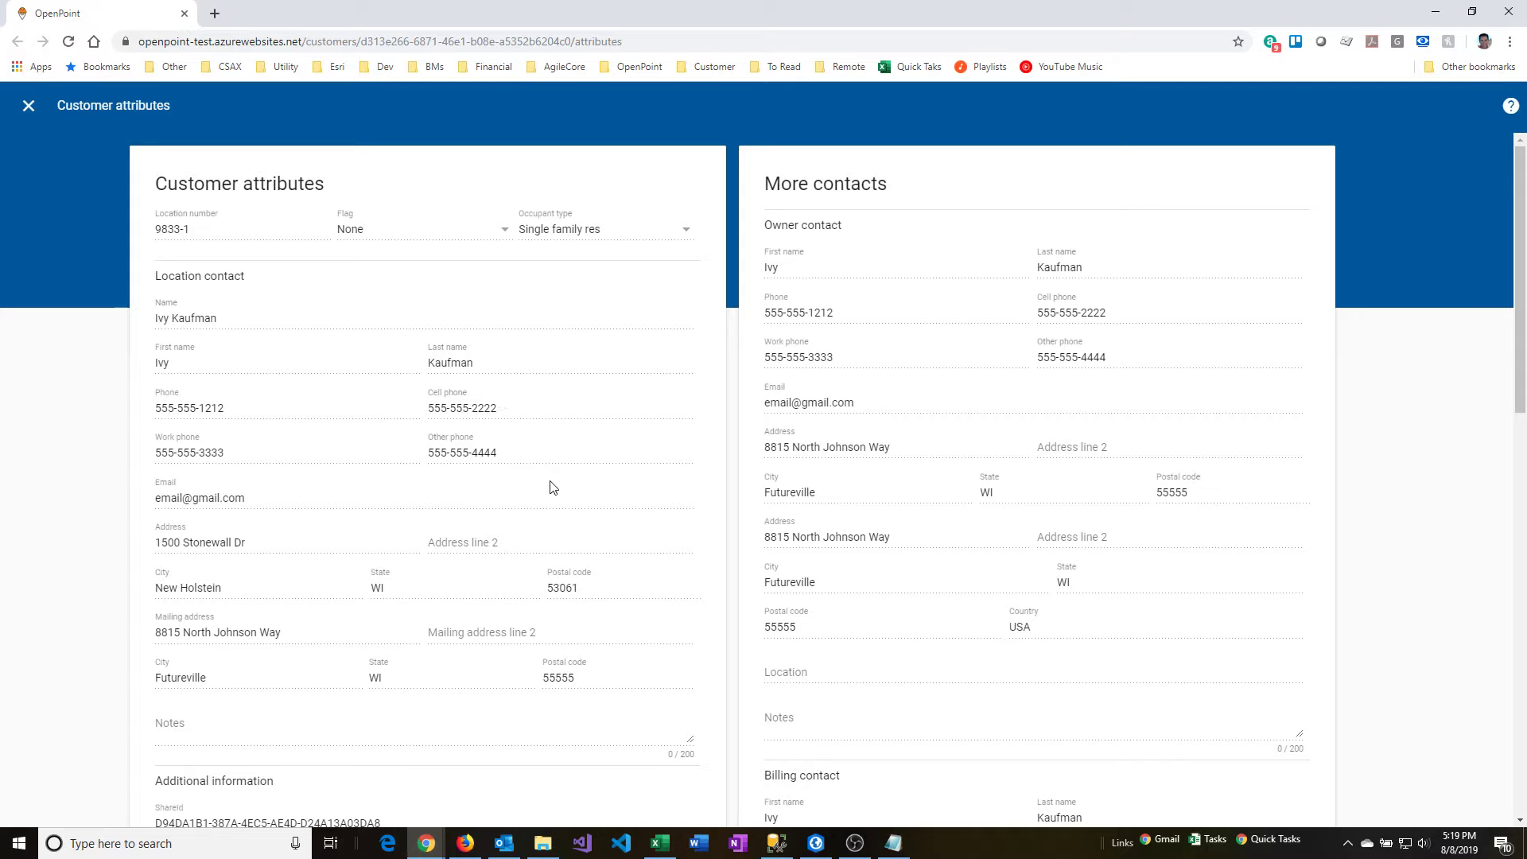
pyautogui.scroll(-4, 553, 486)
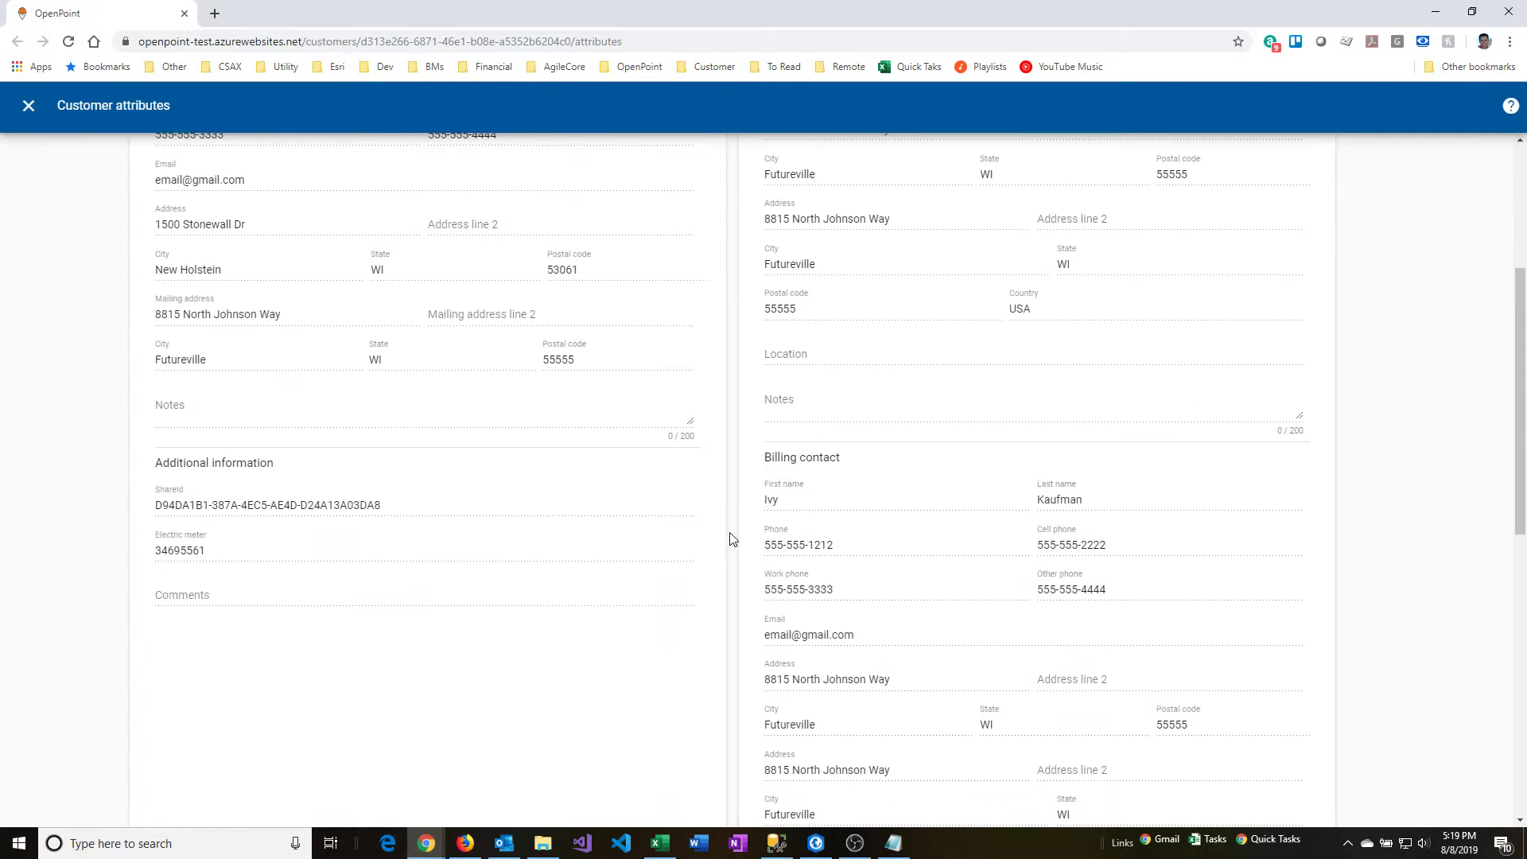
pyautogui.scroll(-4, 801, 596)
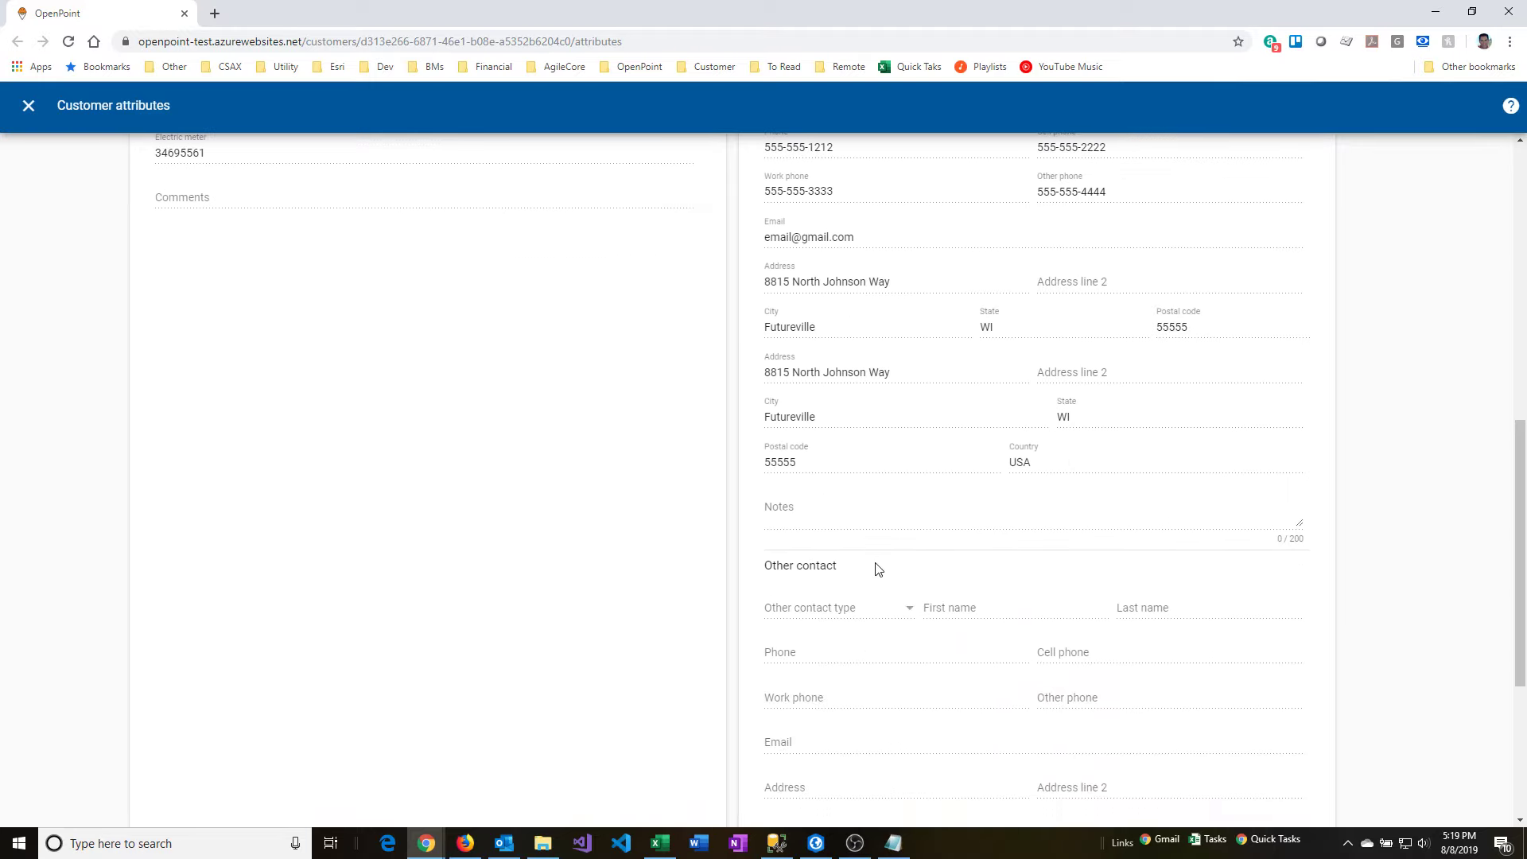
pyautogui.scroll(-2, 877, 569)
pyautogui.scroll(5, 877, 570)
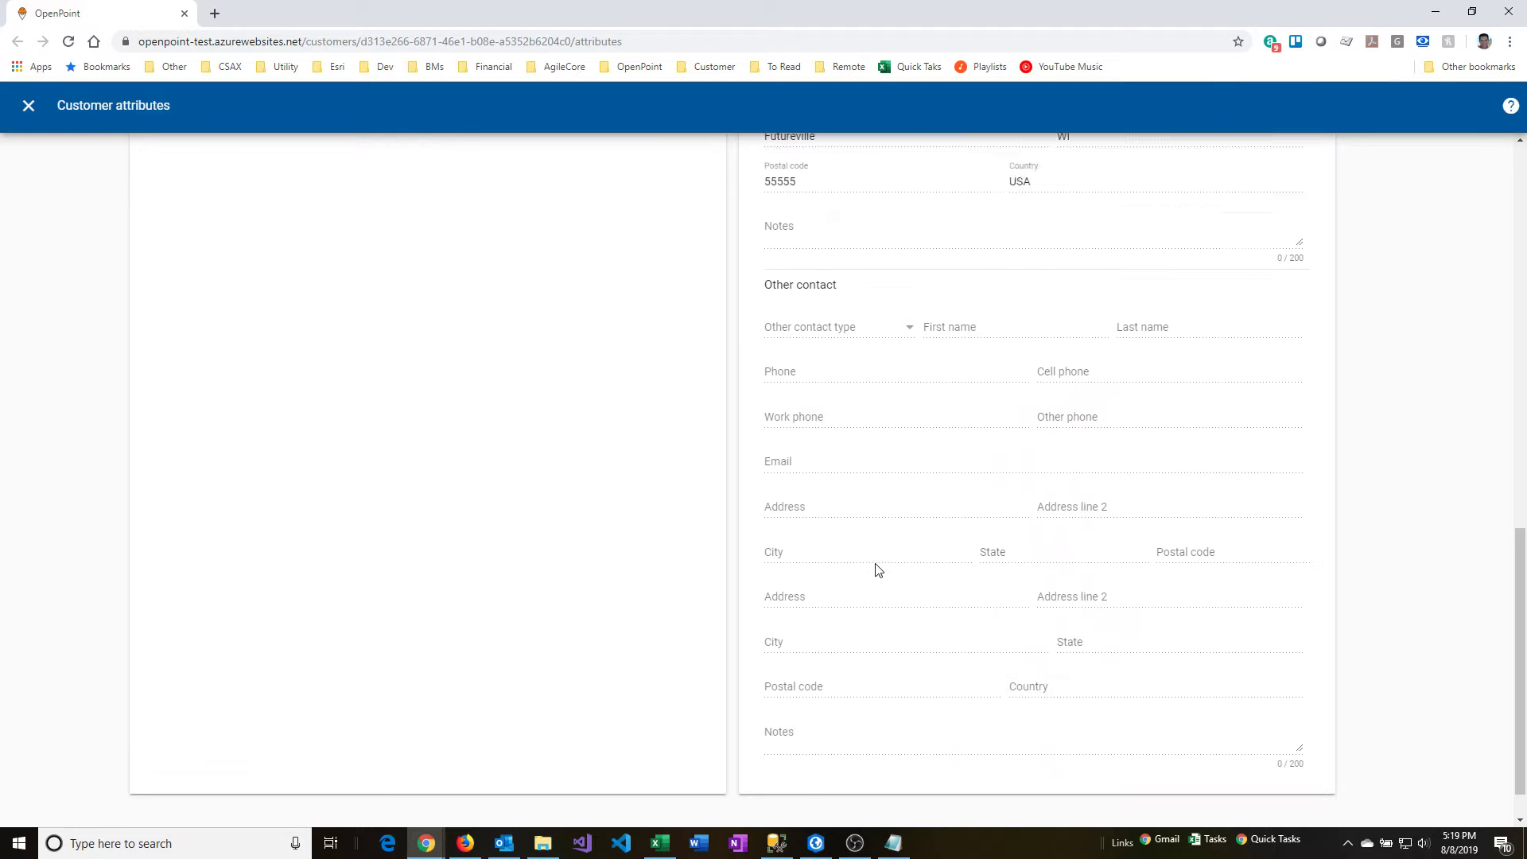
pyautogui.scroll(3, 877, 569)
pyautogui.scroll(5, 877, 570)
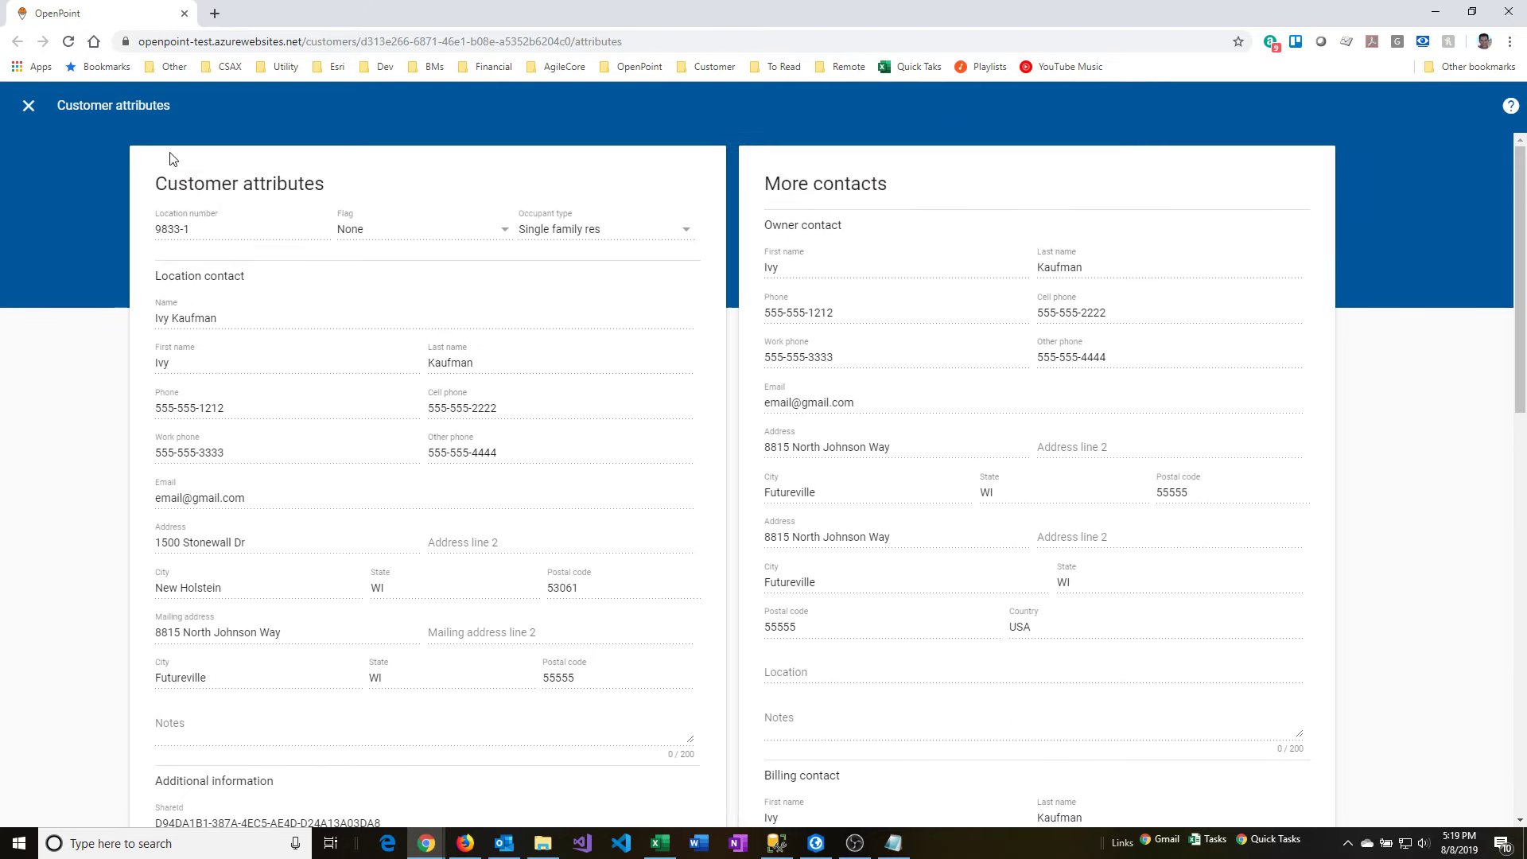
pyautogui.click(184, 16)
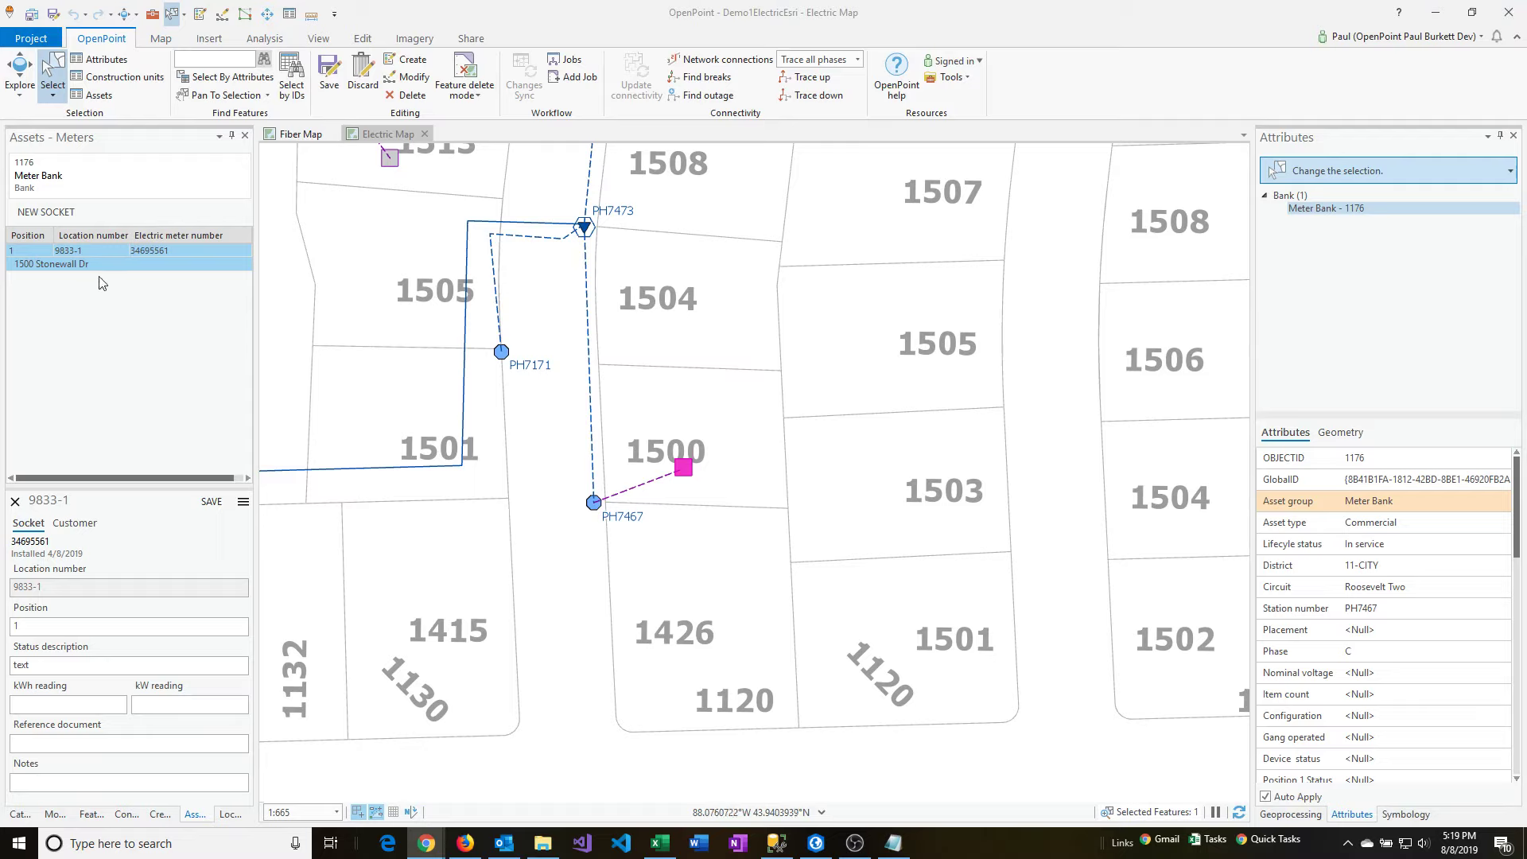
# Start a new electric meter socket for the meter bank on lot 1513 and assign the fifth listed customer's location number.
pyautogui.click(93, 252)
pyautogui.moveTo(560, 300); pyautogui.dragTo(827, 503)
pyautogui.click(658, 357)
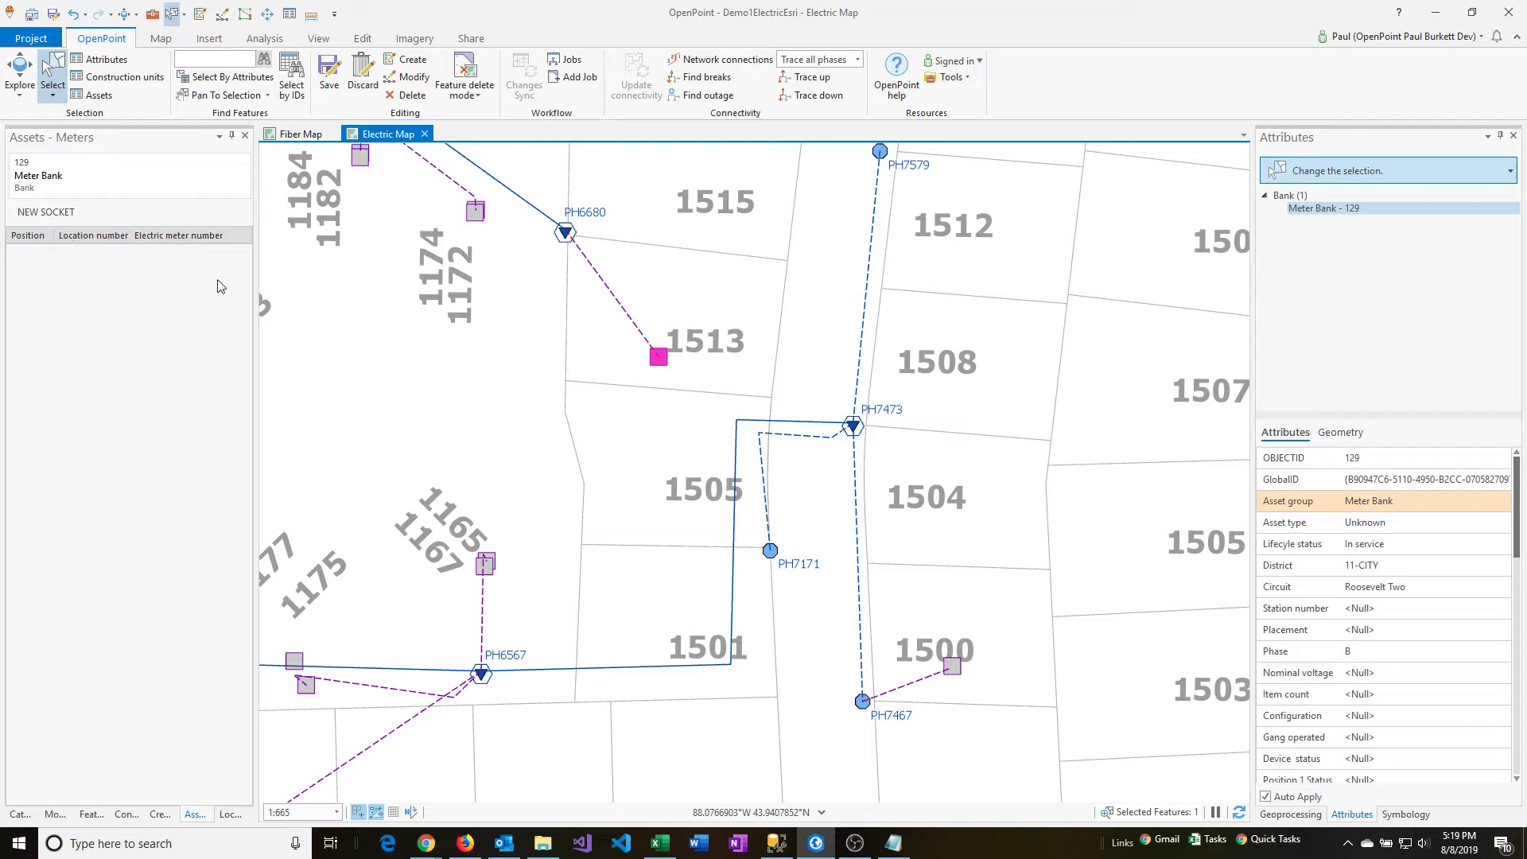
pyautogui.click(59, 215)
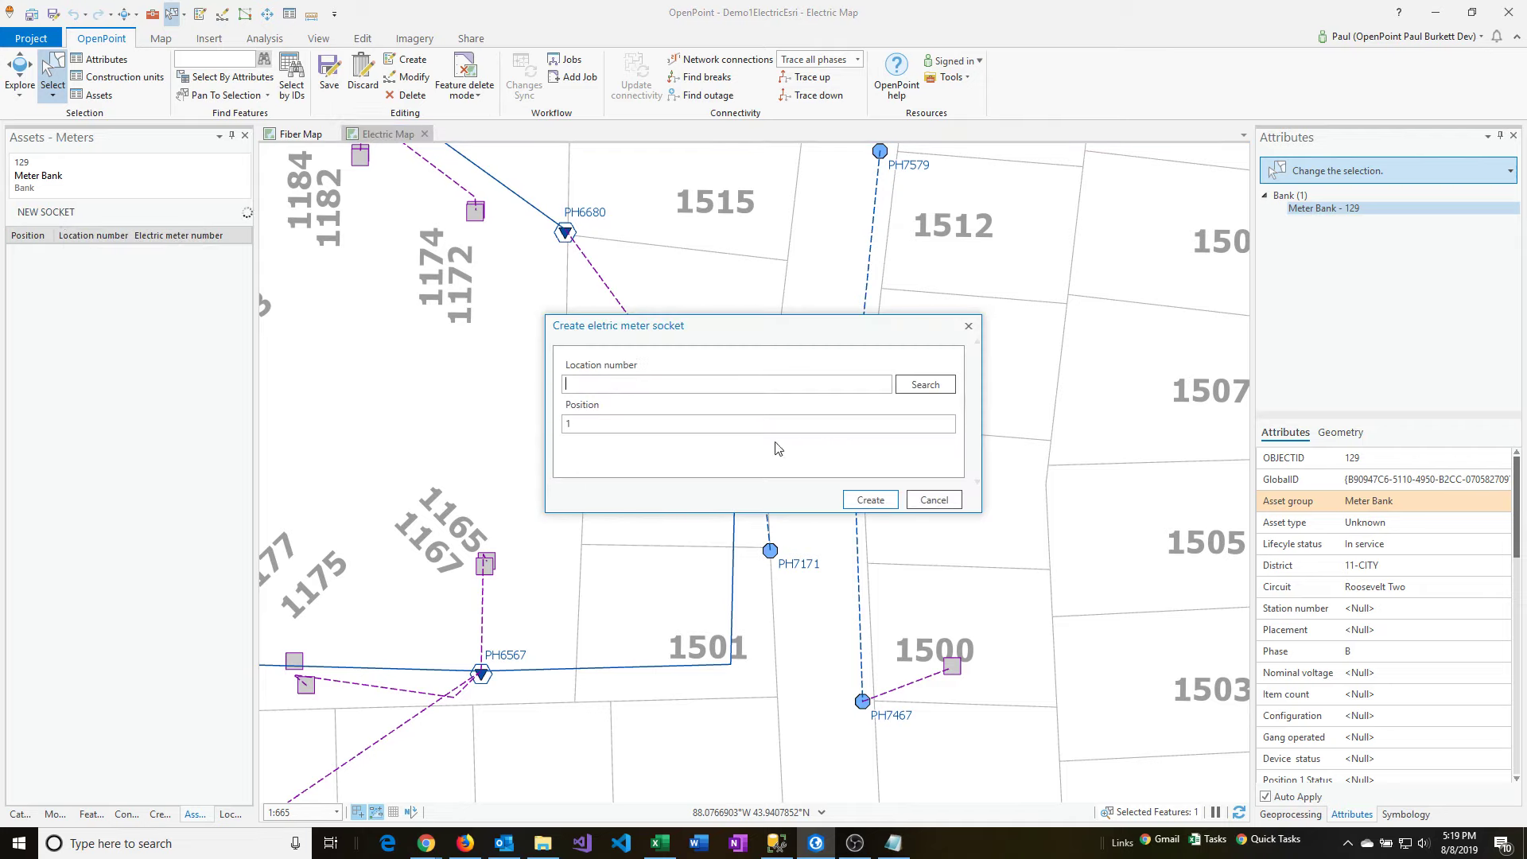
pyautogui.click(936, 388)
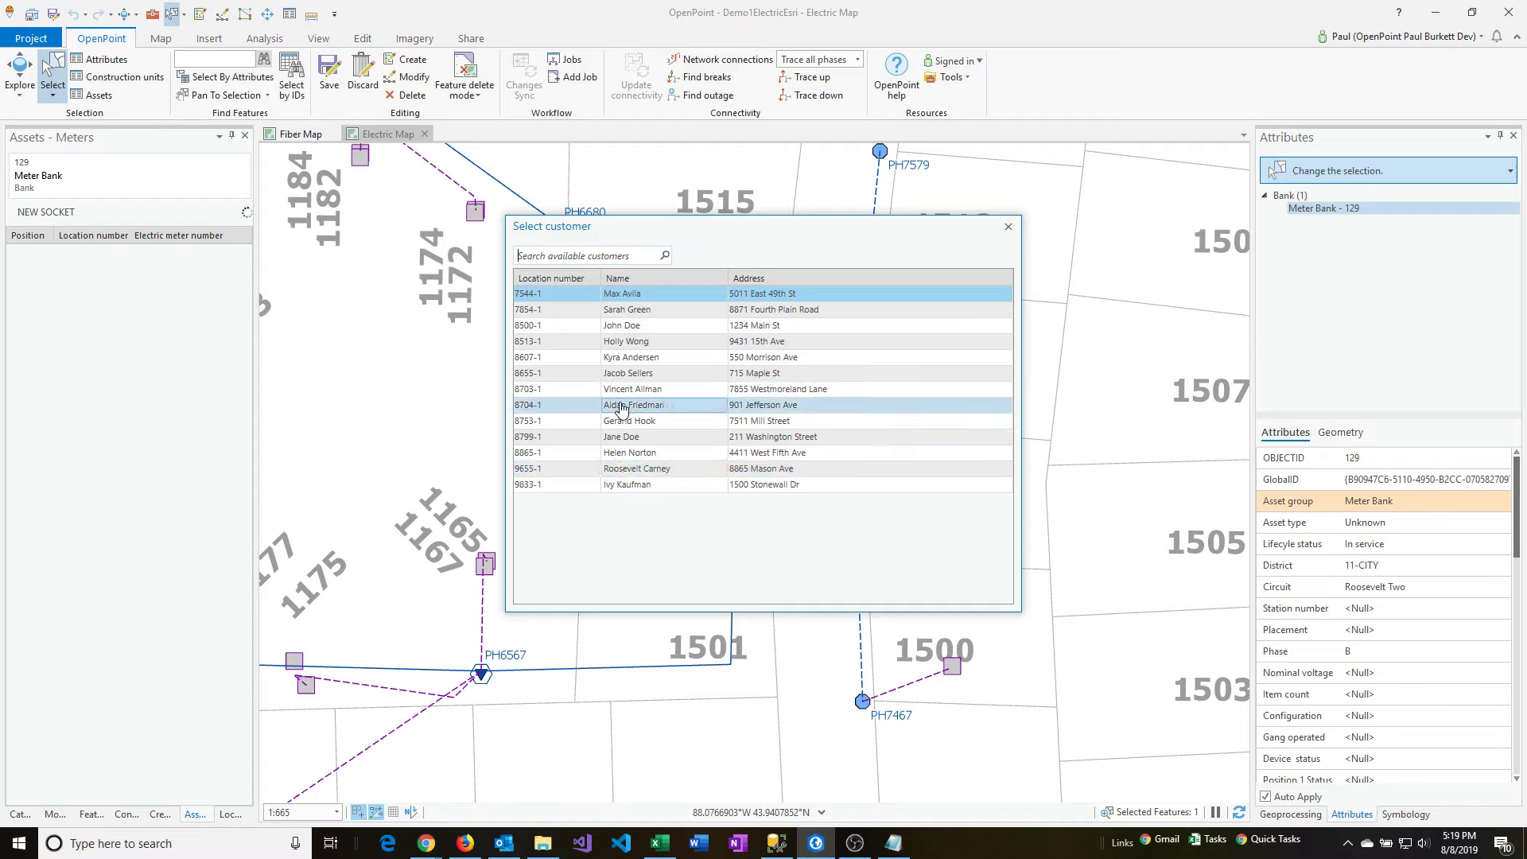
pyautogui.doubleClick(625, 357)
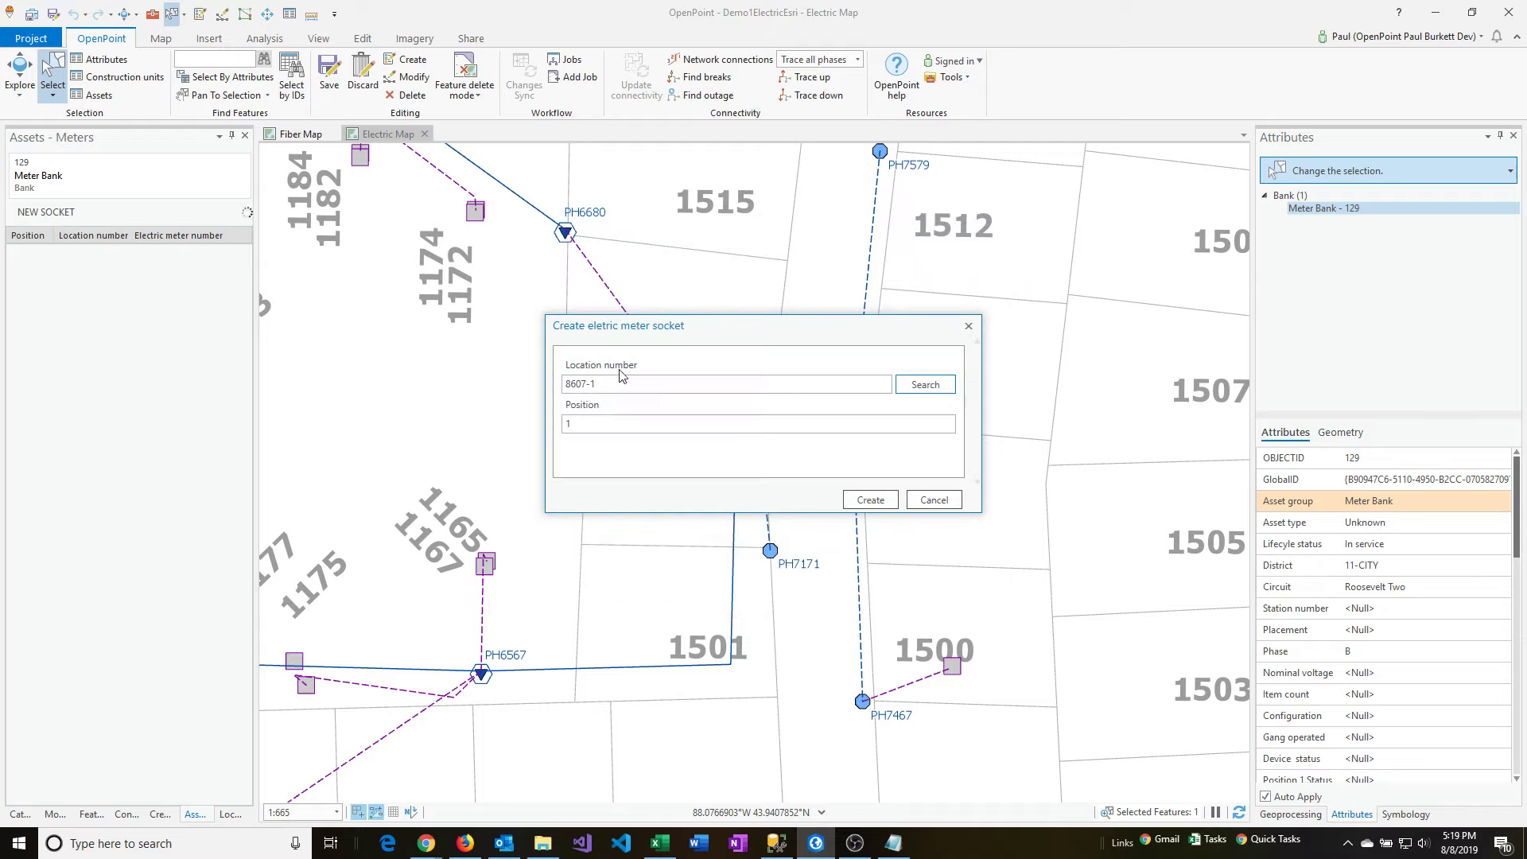
# Create the socket at position 1 and skip installing an electric meter.
pyautogui.doubleClick(575, 424)
pyautogui.click(587, 425)
pyautogui.click(861, 501)
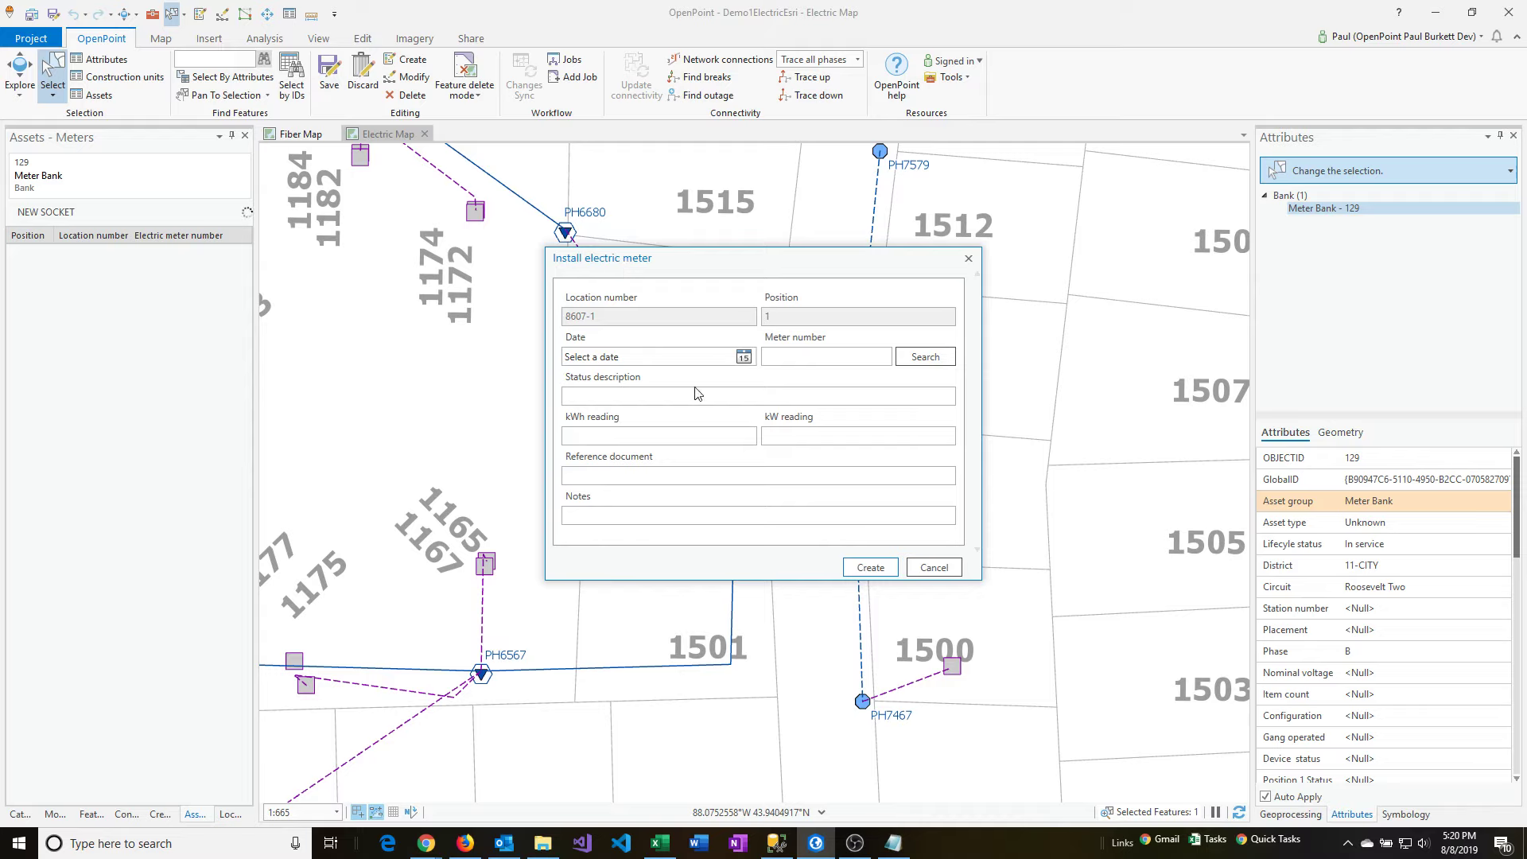
pyautogui.click(924, 568)
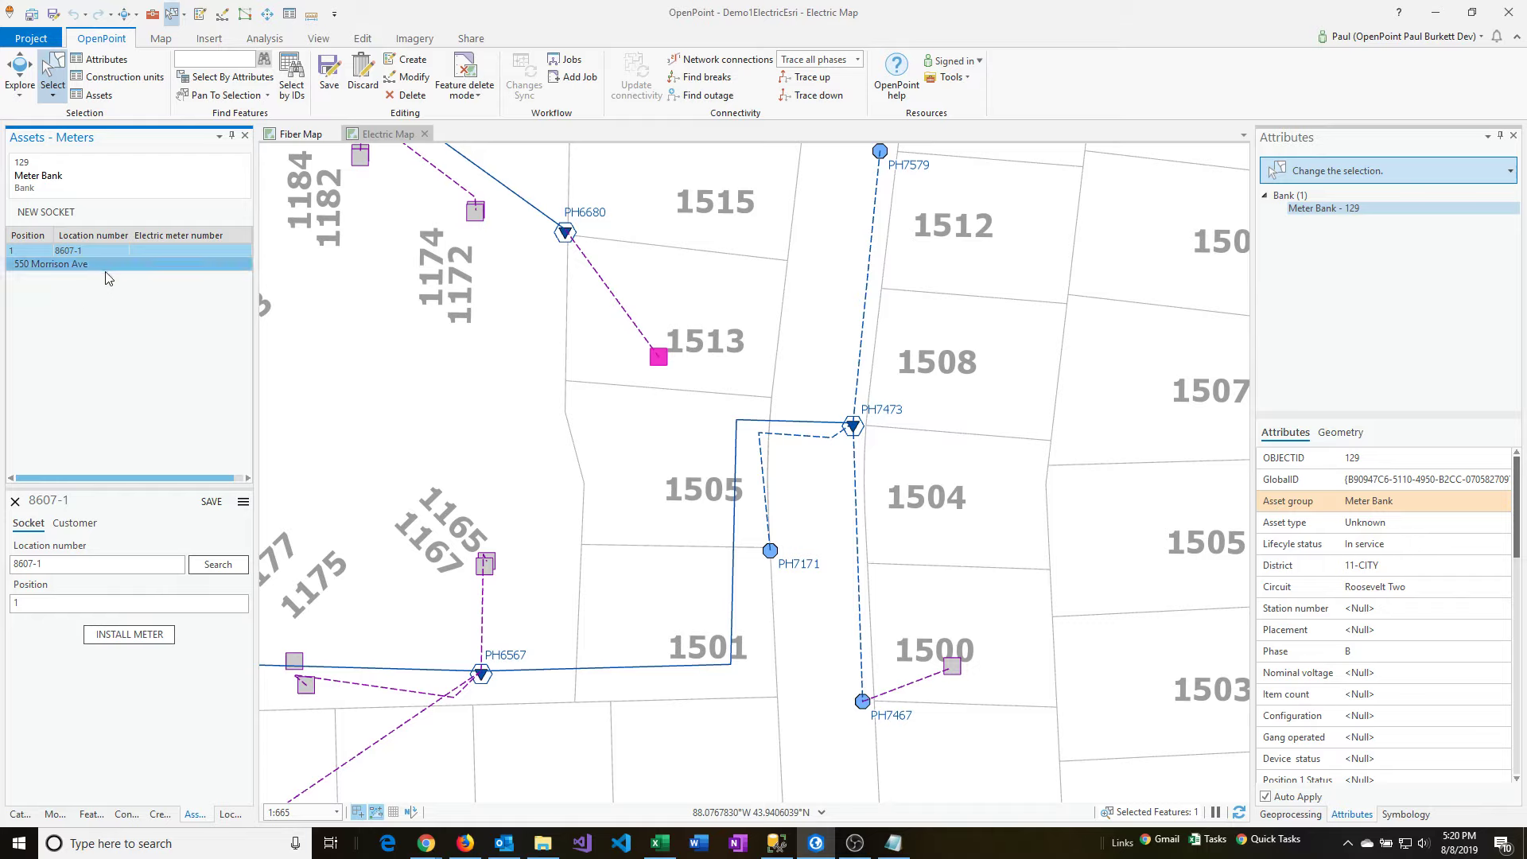
# Open the new socket's details and check which actions are available for it.
pyautogui.click(63, 253)
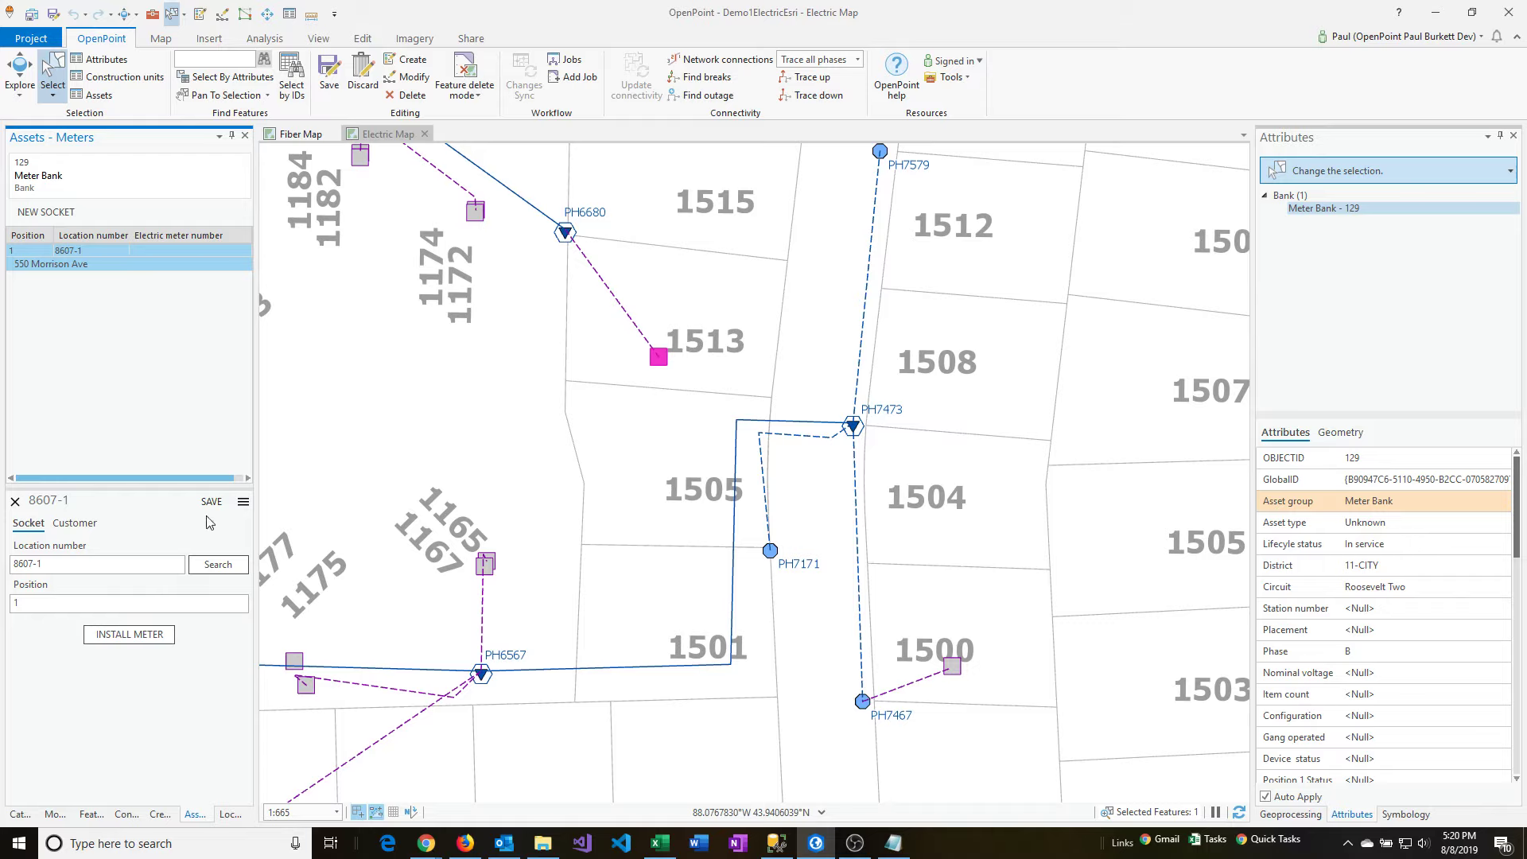
pyautogui.click(243, 502)
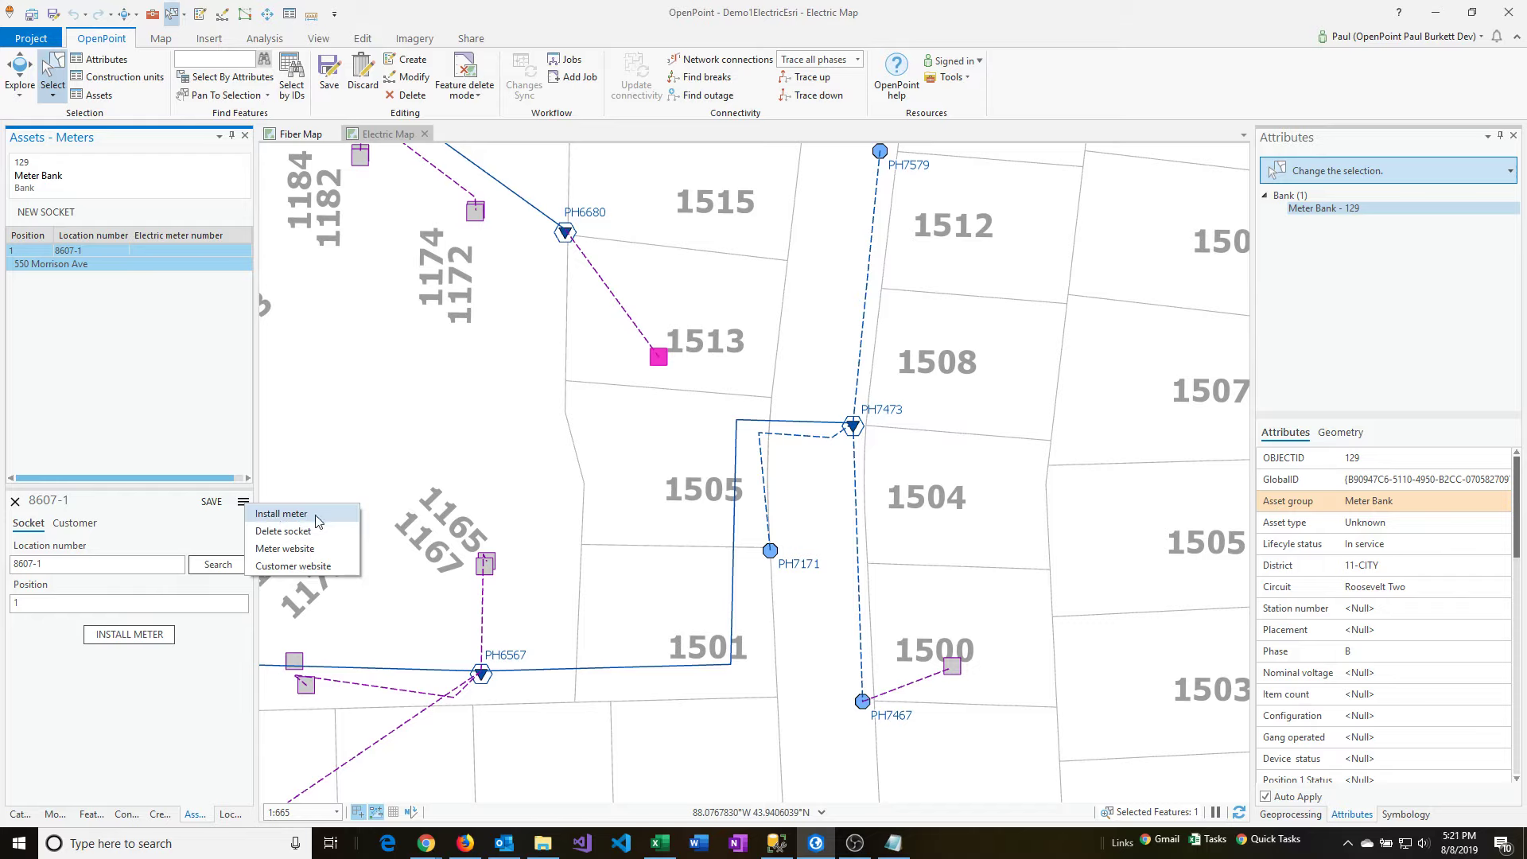
pyautogui.click(90, 257)
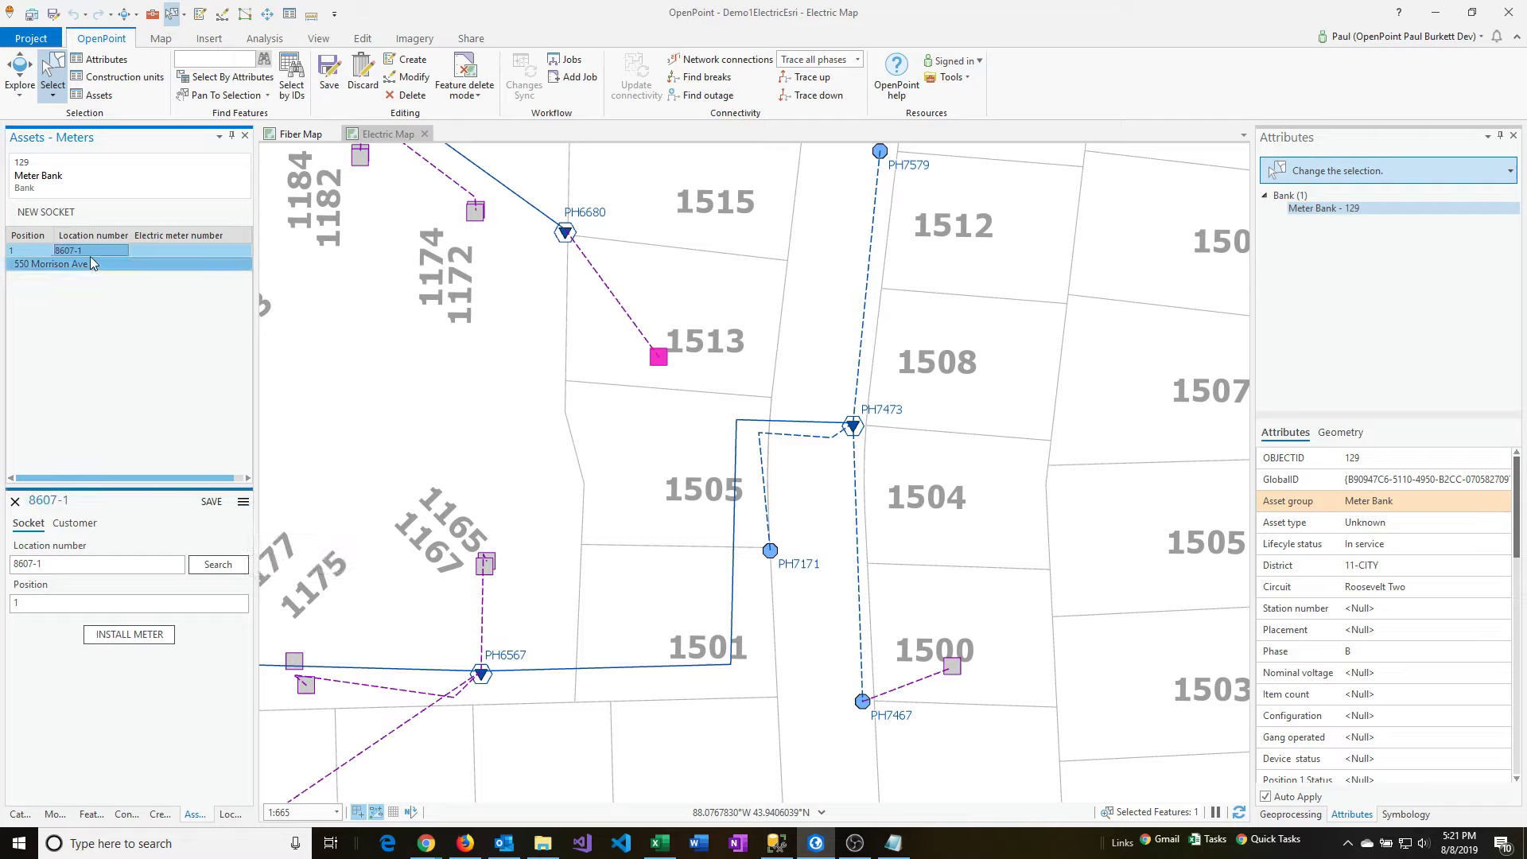